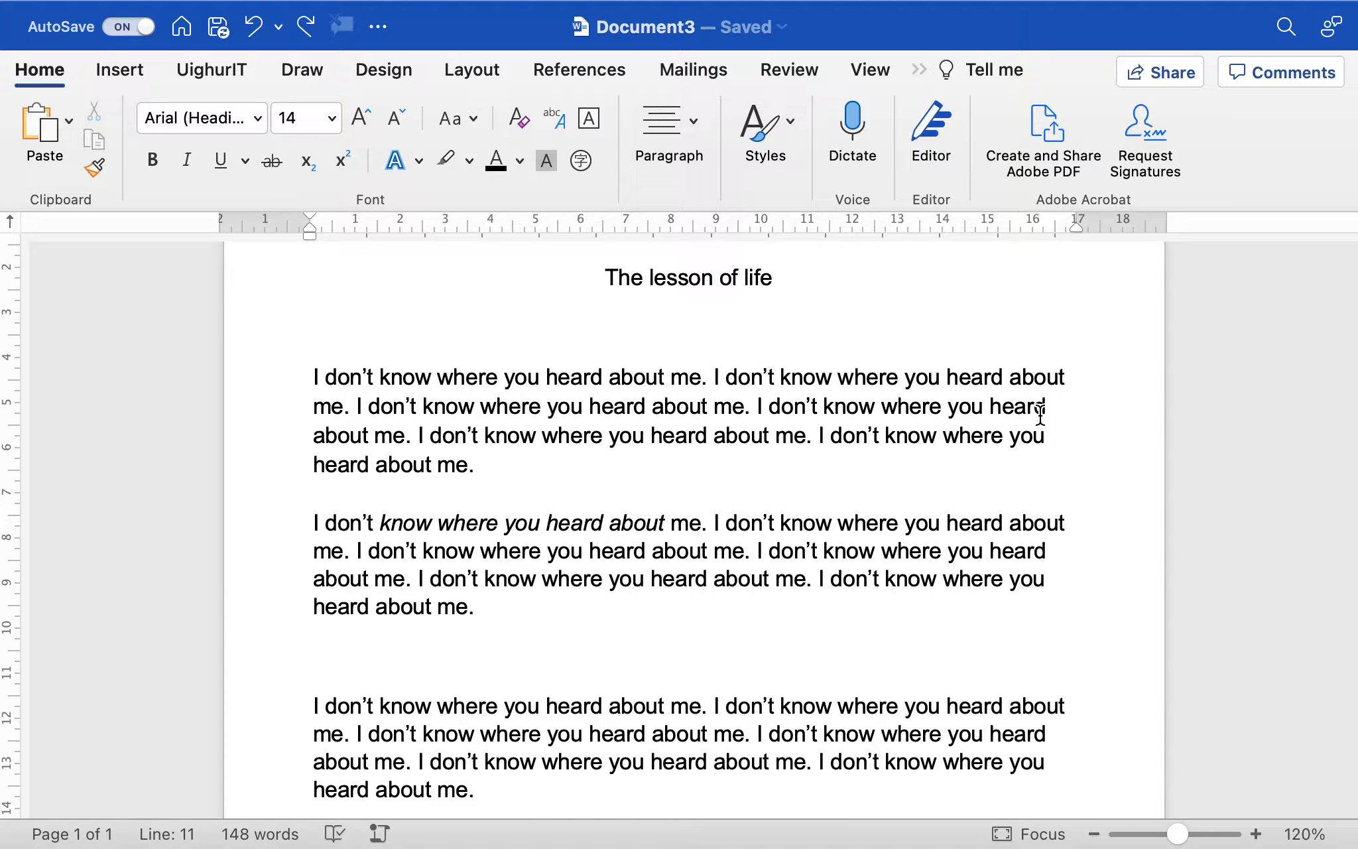
# - Apply the 1., 1.1., 1.1.1. multi-level list format to the three body paragraphs below the title
pyautogui.scroll(-1, 515, 643)
pyautogui.moveTo(500, 776); pyautogui.dragTo(303, 357)
pyautogui.click(500, 471)
pyautogui.moveTo(482, 462); pyautogui.dragTo(315, 352)
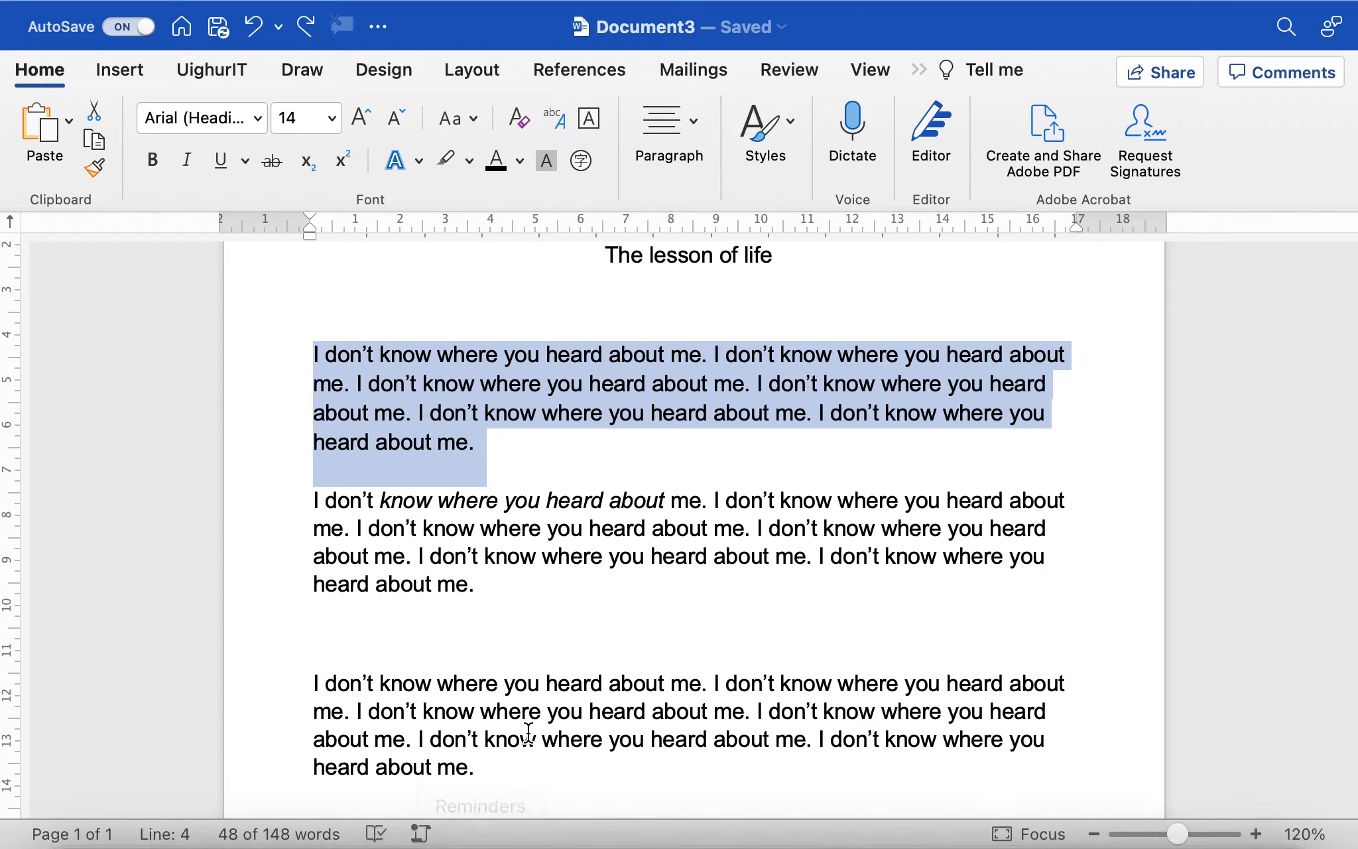
pyautogui.moveTo(490, 777); pyautogui.dragTo(300, 358)
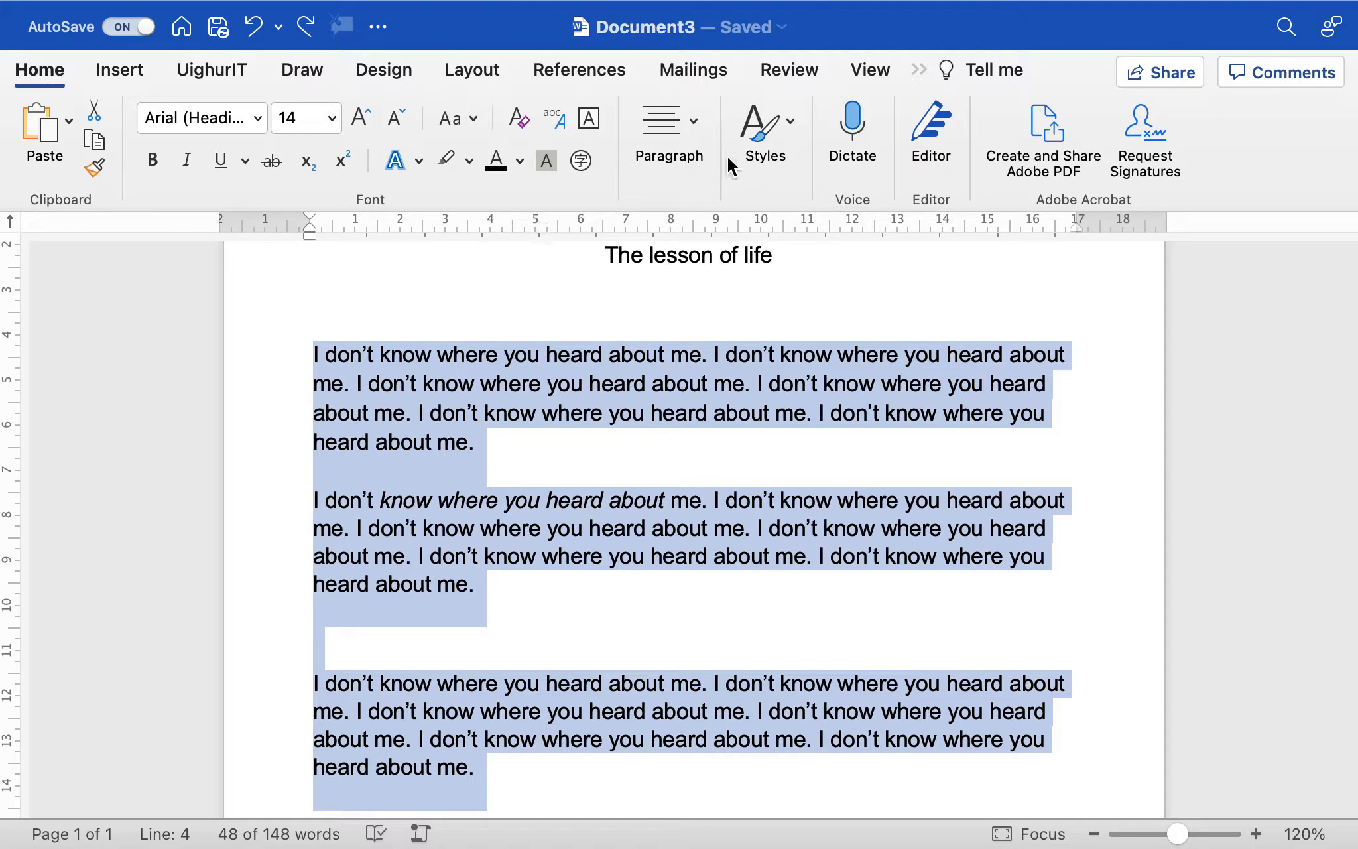
pyautogui.click(693, 129)
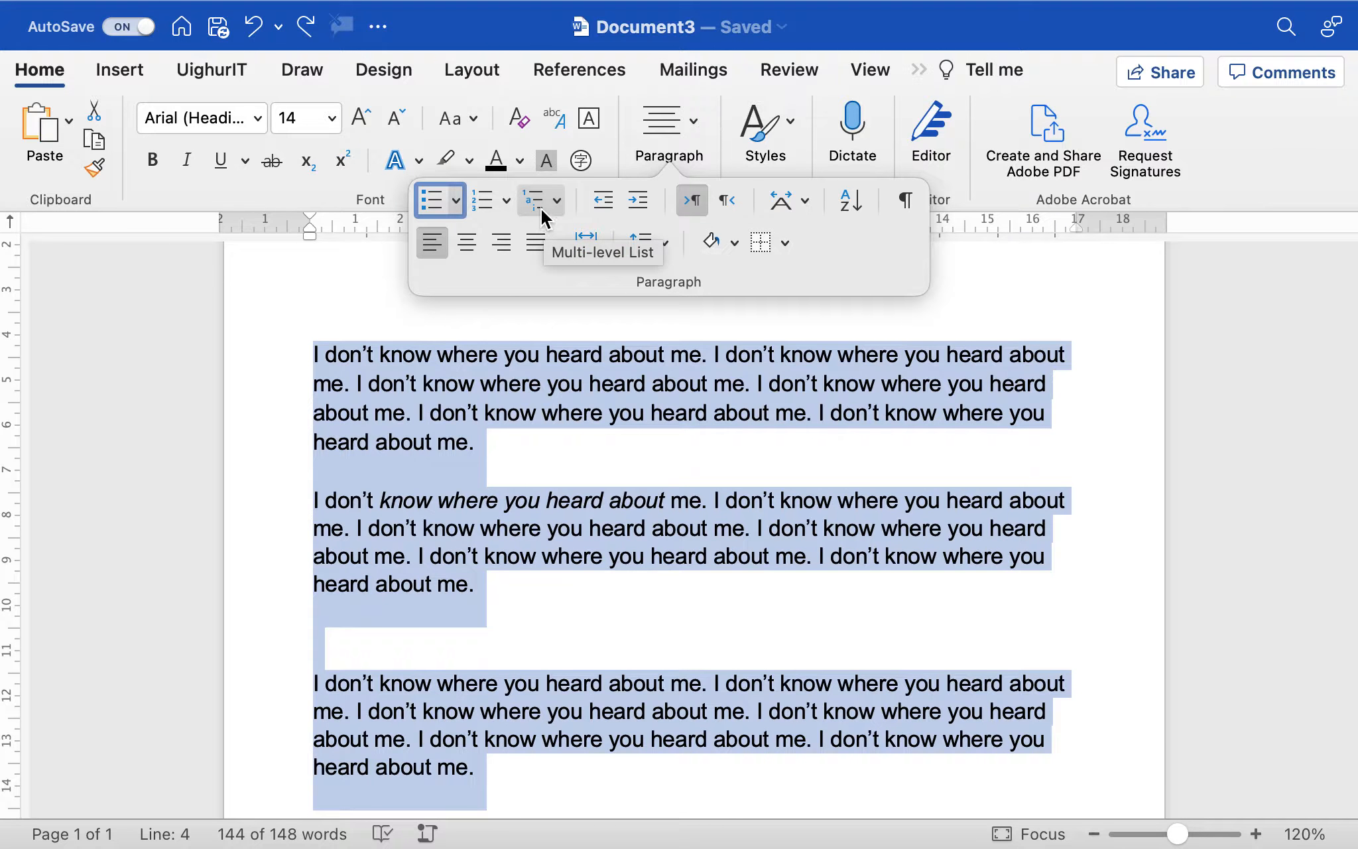
pyautogui.click(557, 201)
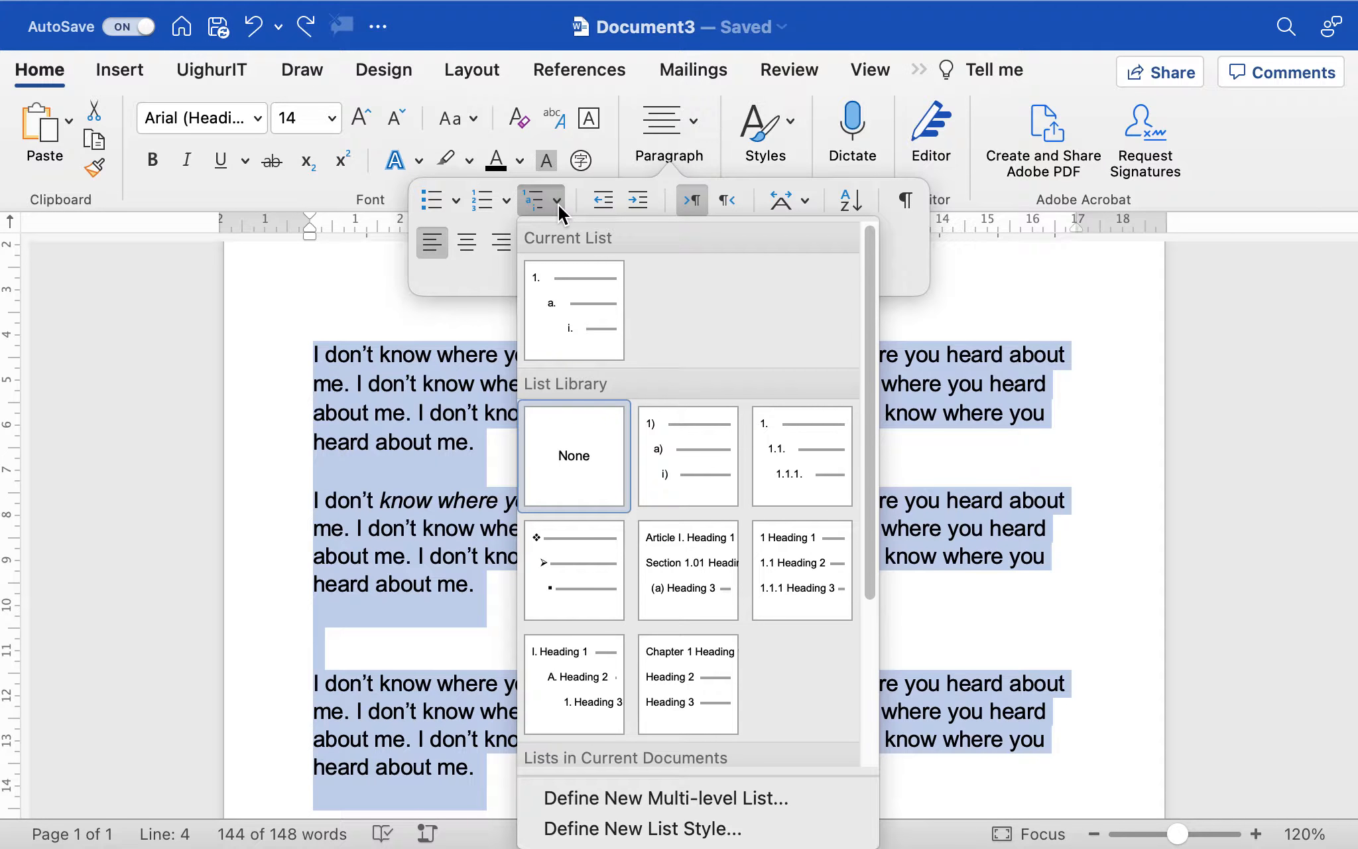
pyautogui.click(787, 458)
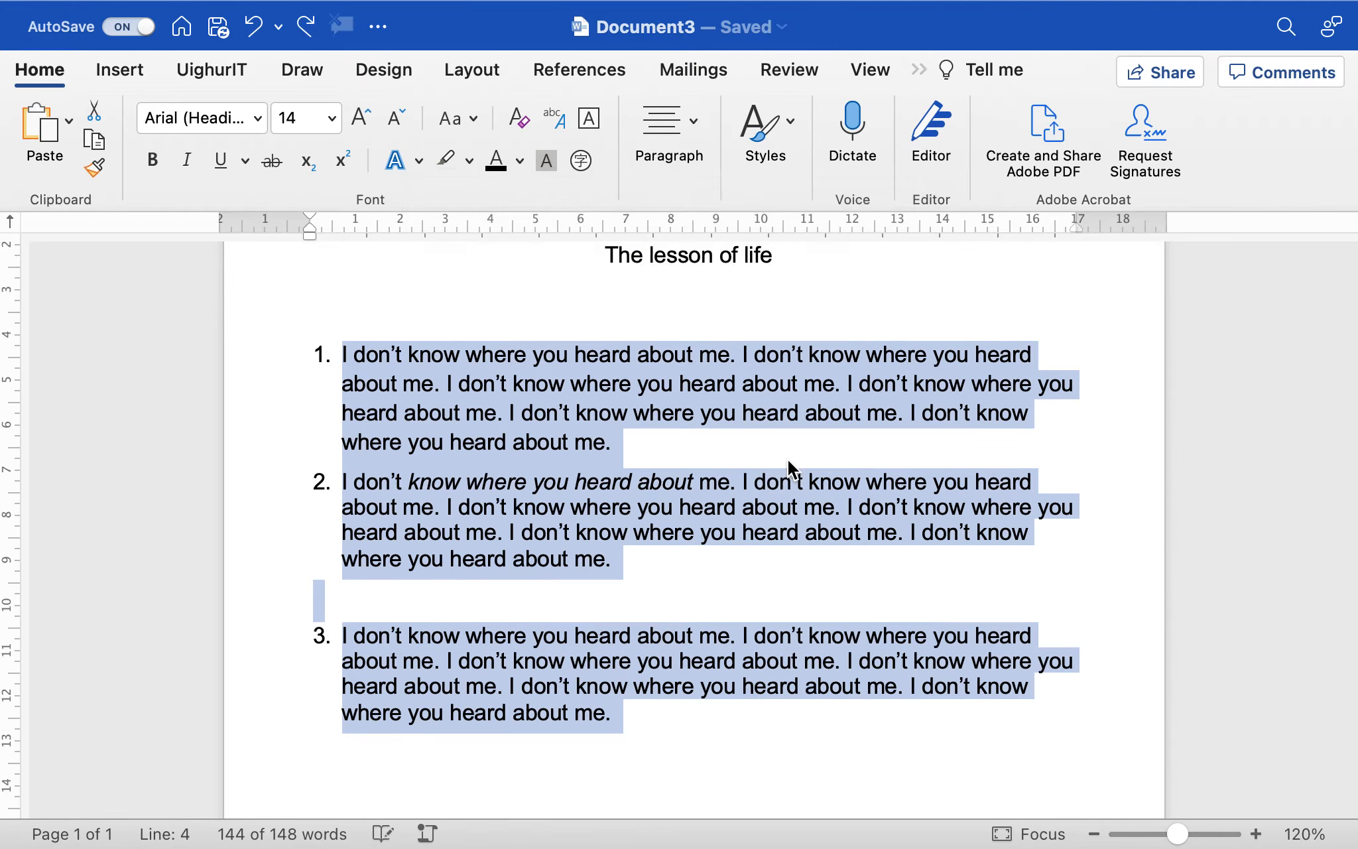
pyautogui.click(697, 130)
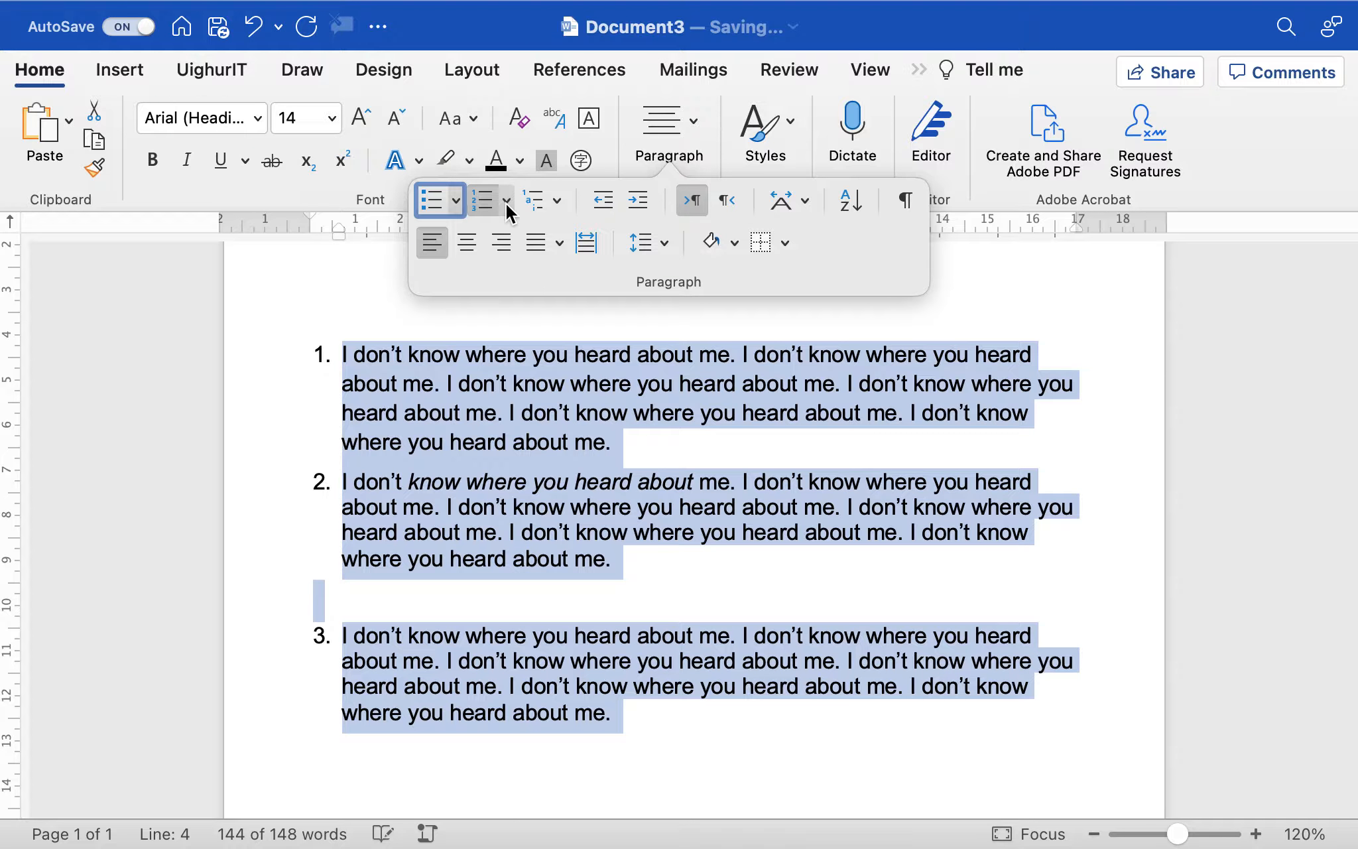
pyautogui.click(511, 478)
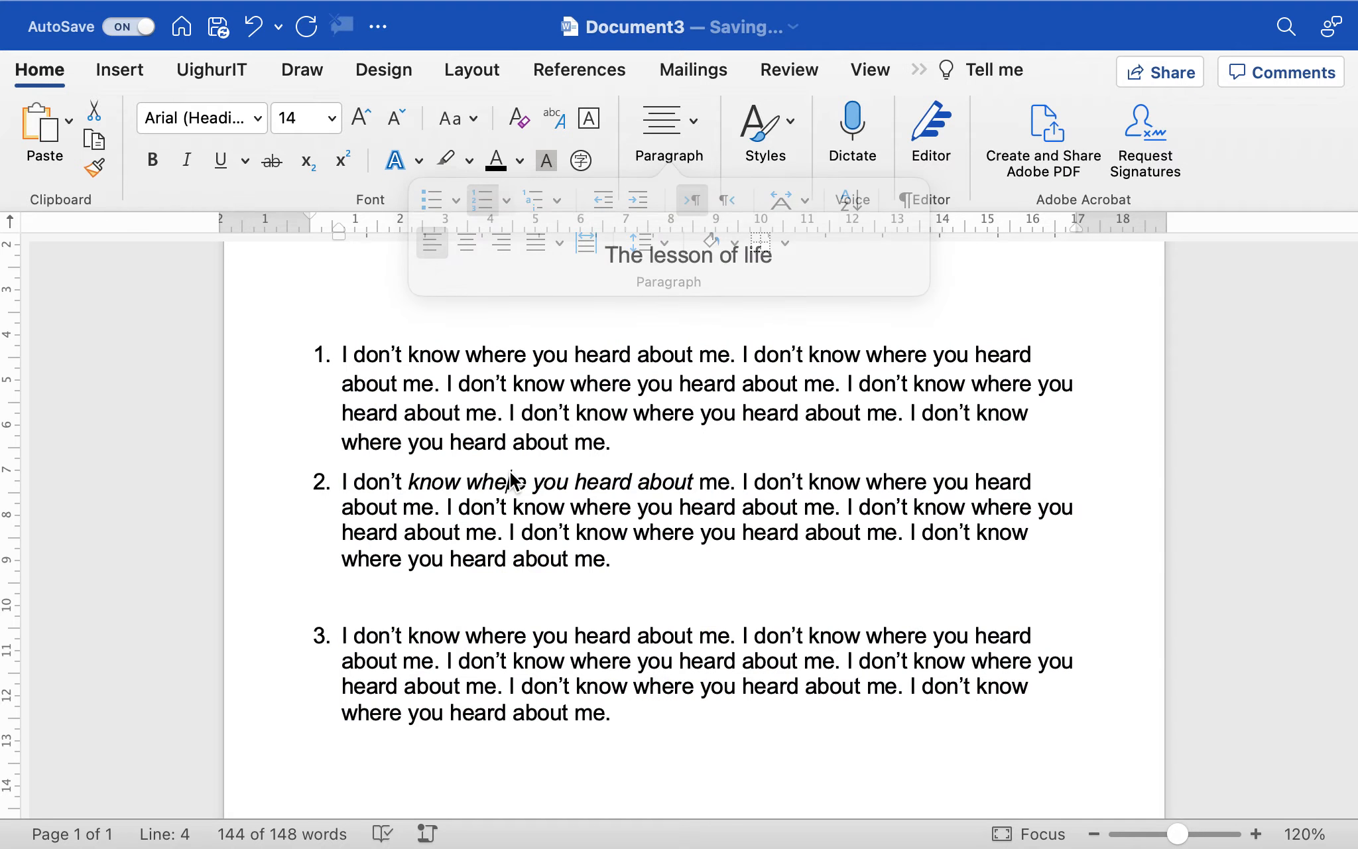
# - Add an unnumbered line reading "Pets are cute." directly below the first list item
pyautogui.click(624, 442)
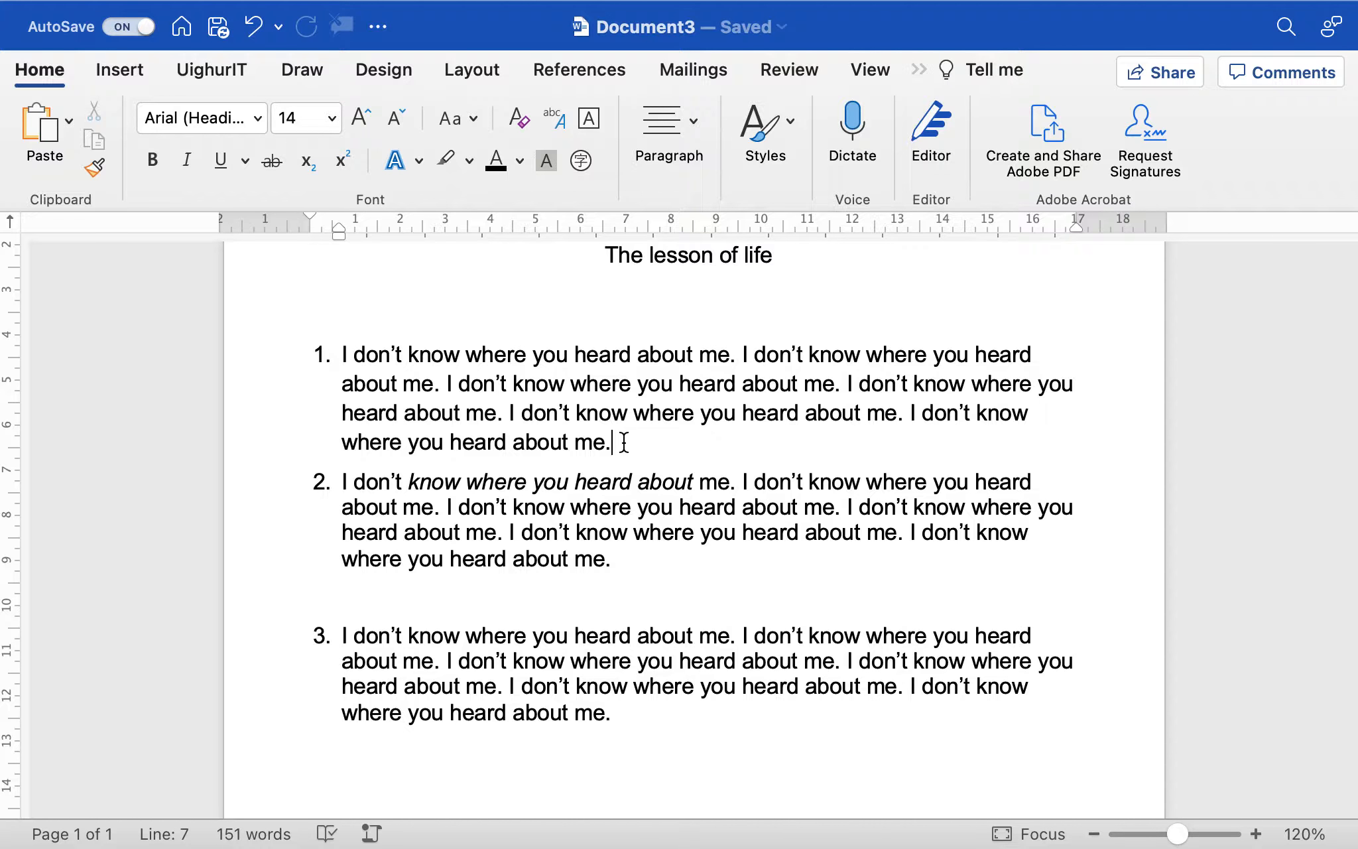
pyautogui.press('Return')
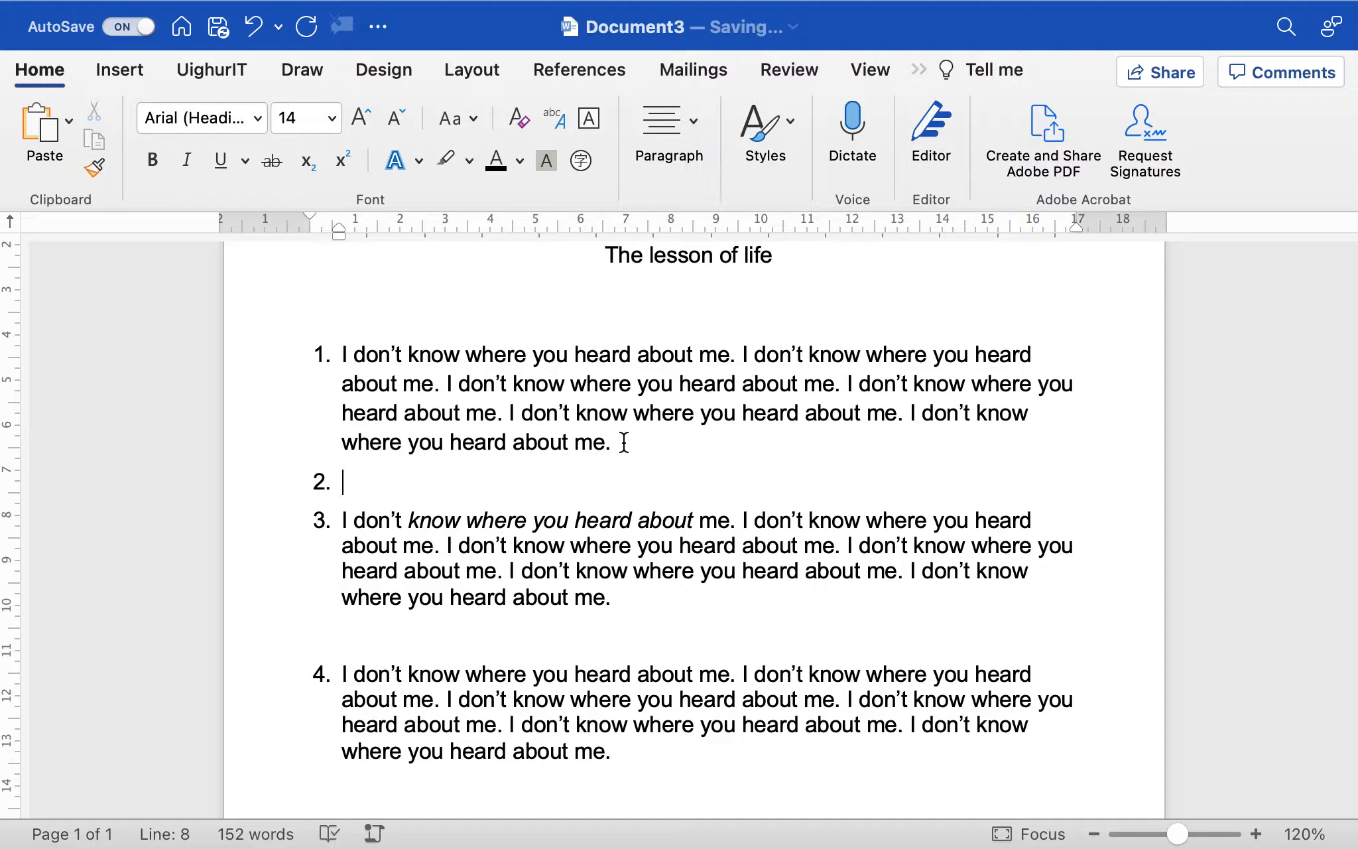
pyautogui.press('BackSpace')
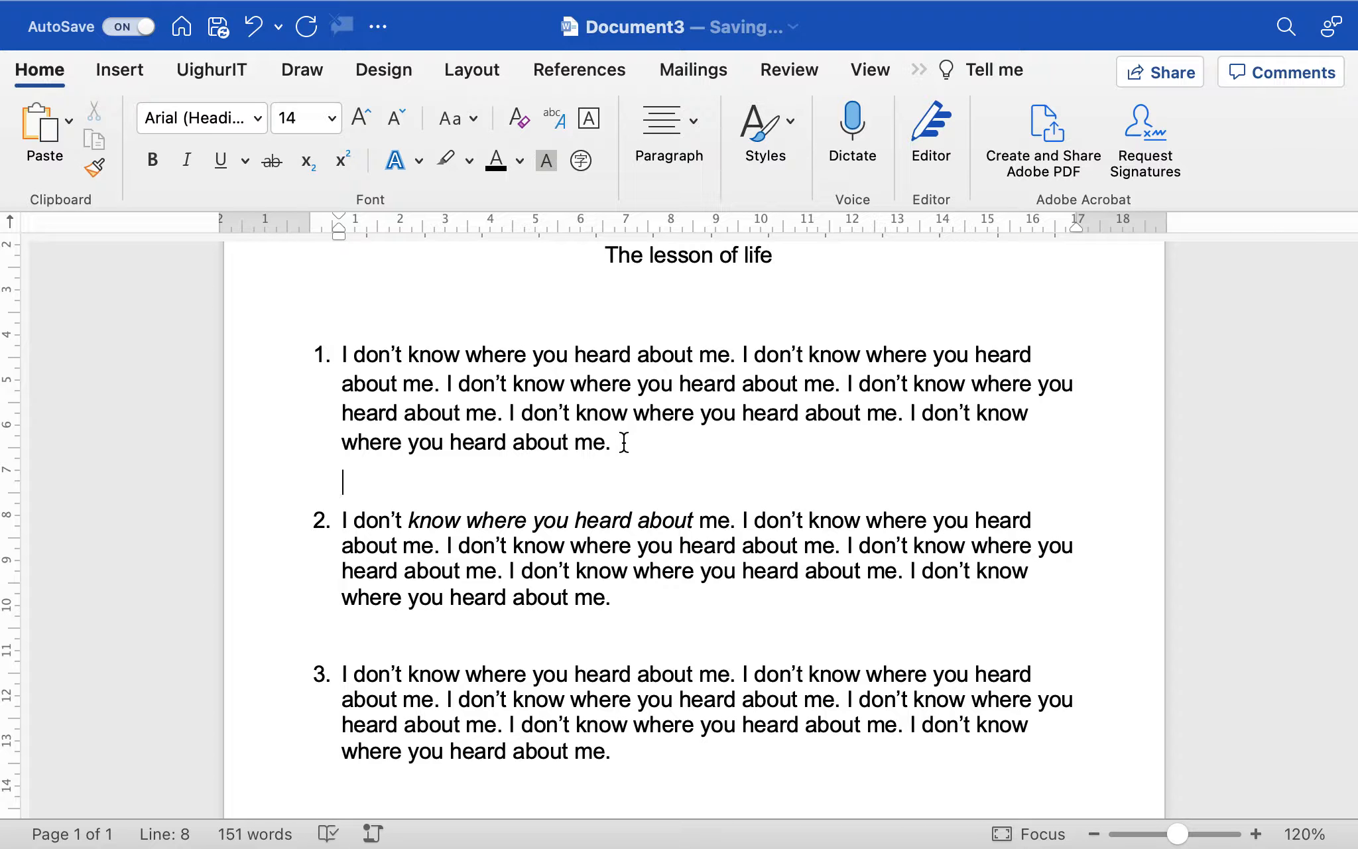
pyautogui.press('capslock')
pyautogui.write('P')
pyautogui.press('capslock')
pyautogui.write('ets are')
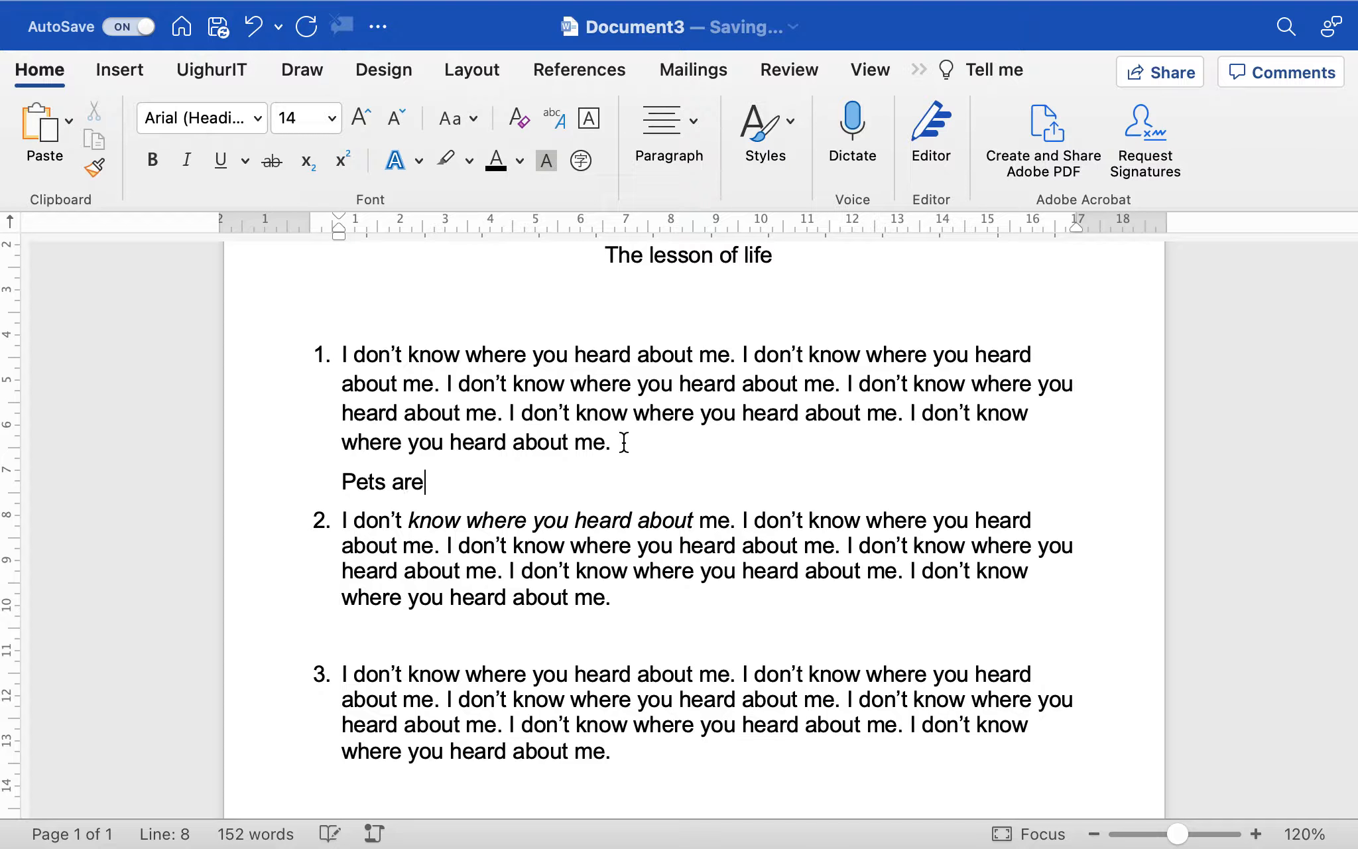
pyautogui.write(' cute.')
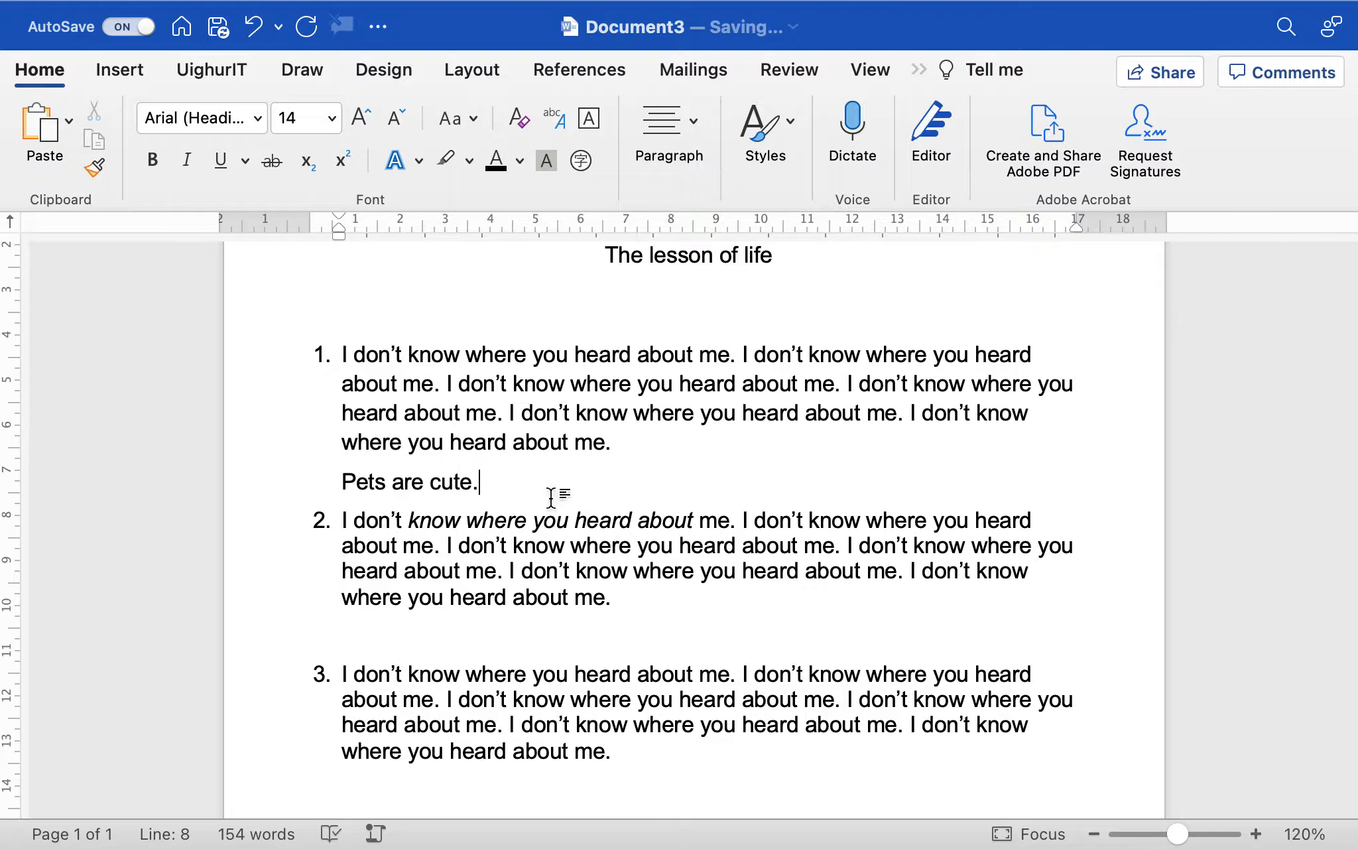
# - Make "Pets are cute." a numbered sub-item with the 1., 1.1., 1.1.1. multi-level list format
pyautogui.moveTo(494, 484); pyautogui.dragTo(359, 482)
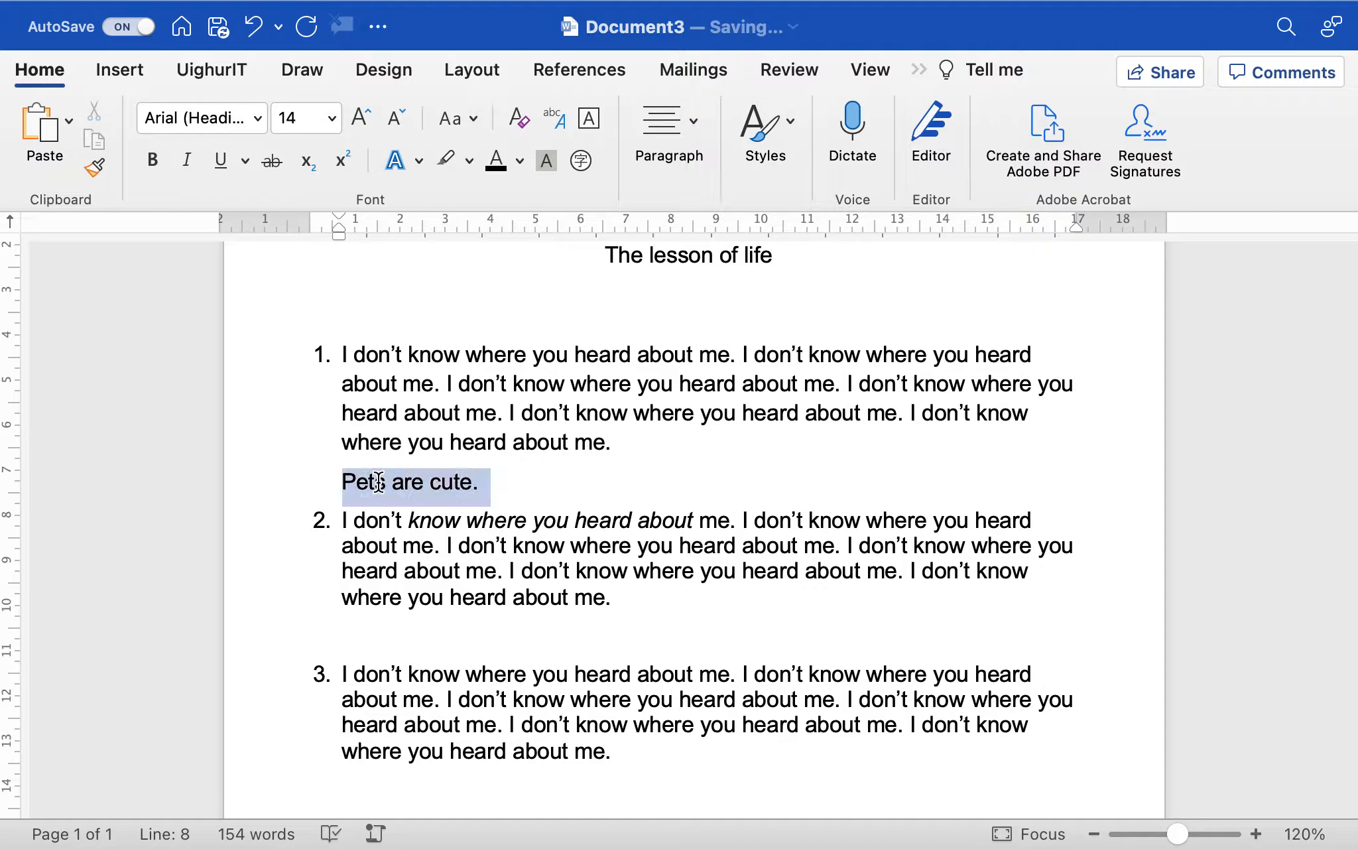
pyautogui.click(697, 118)
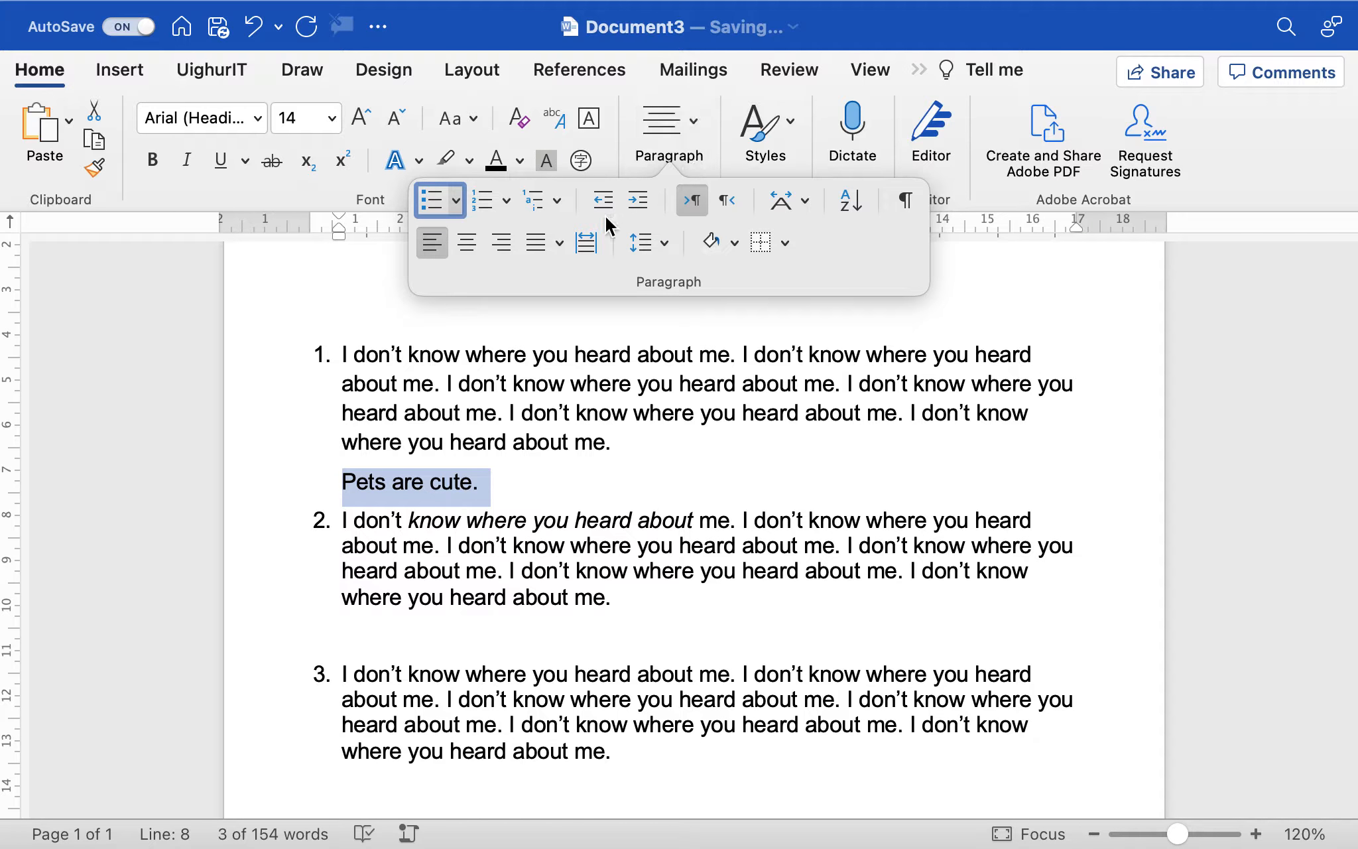
pyautogui.click(557, 200)
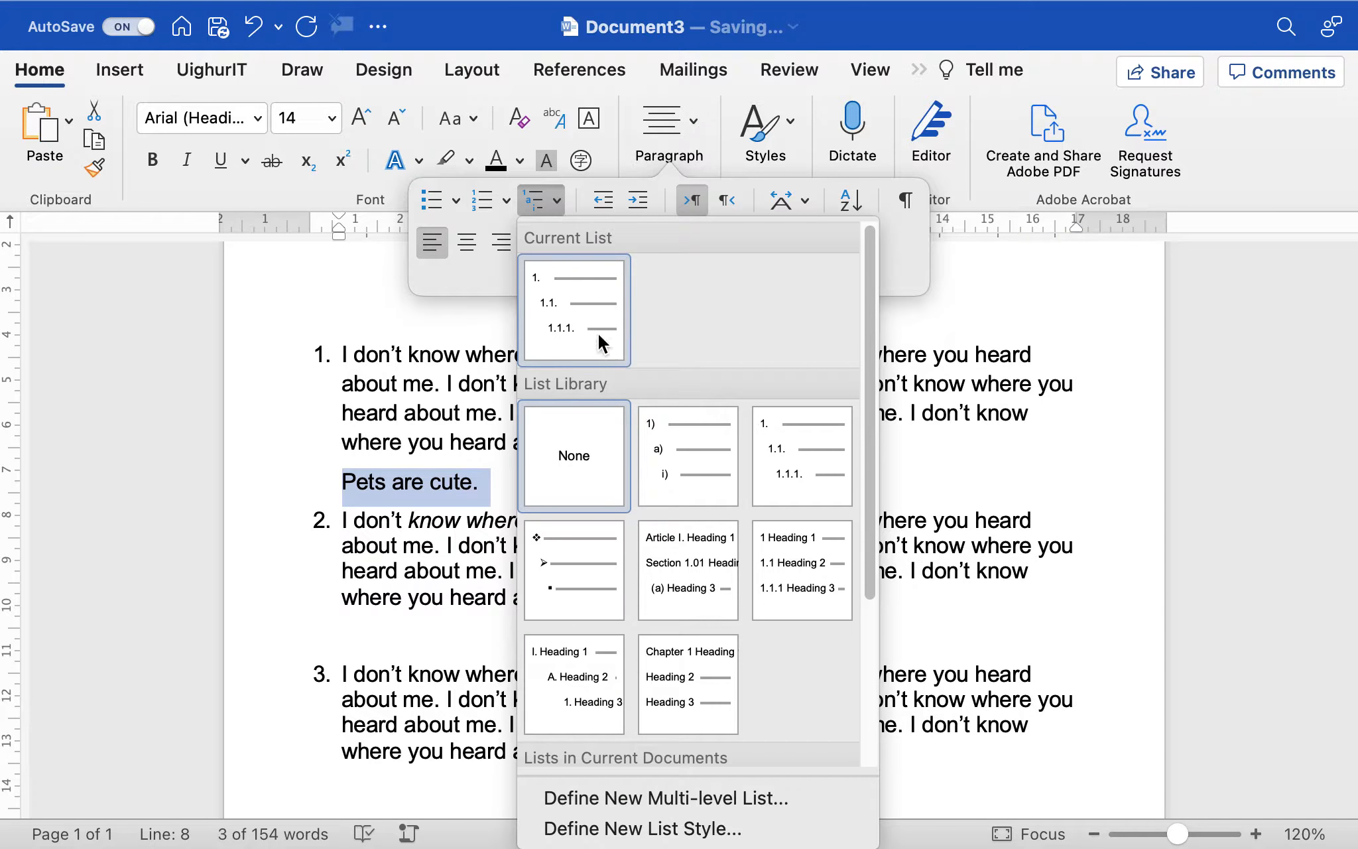
pyautogui.click(801, 453)
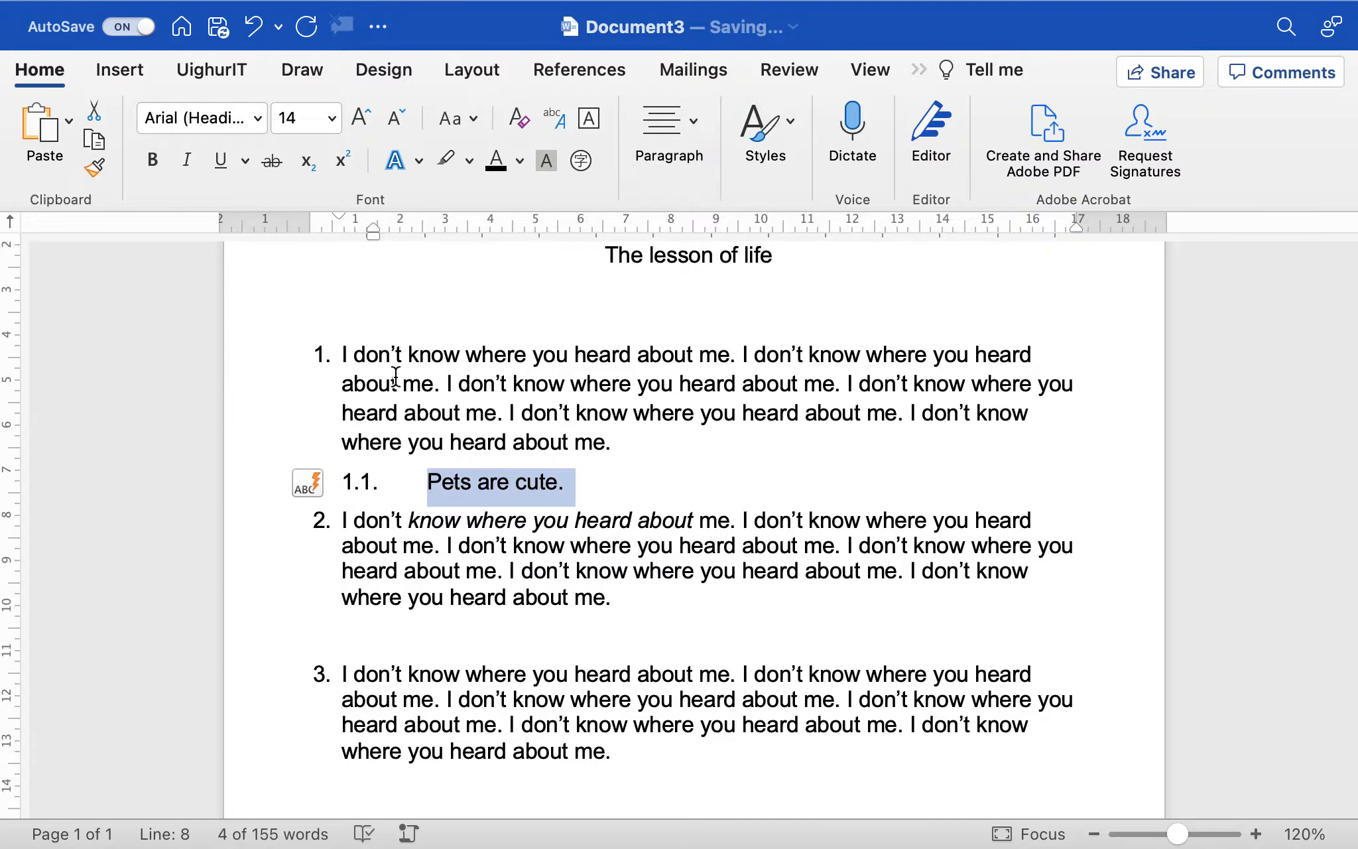
# - Add the sub-item "Wild animals are dangerous" below "Pets are cute." at the same list level
pyautogui.click(605, 494)
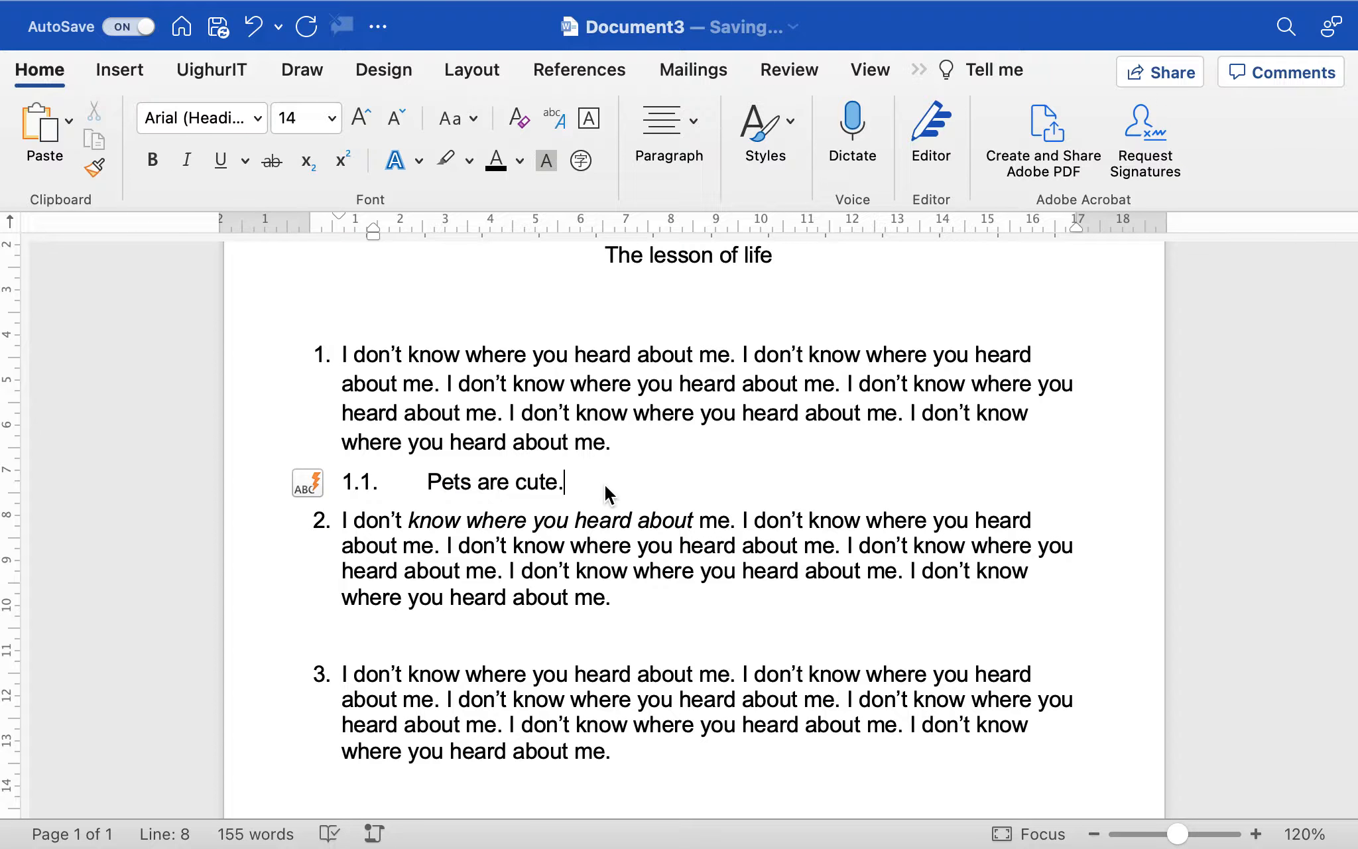
pyautogui.press('Return')
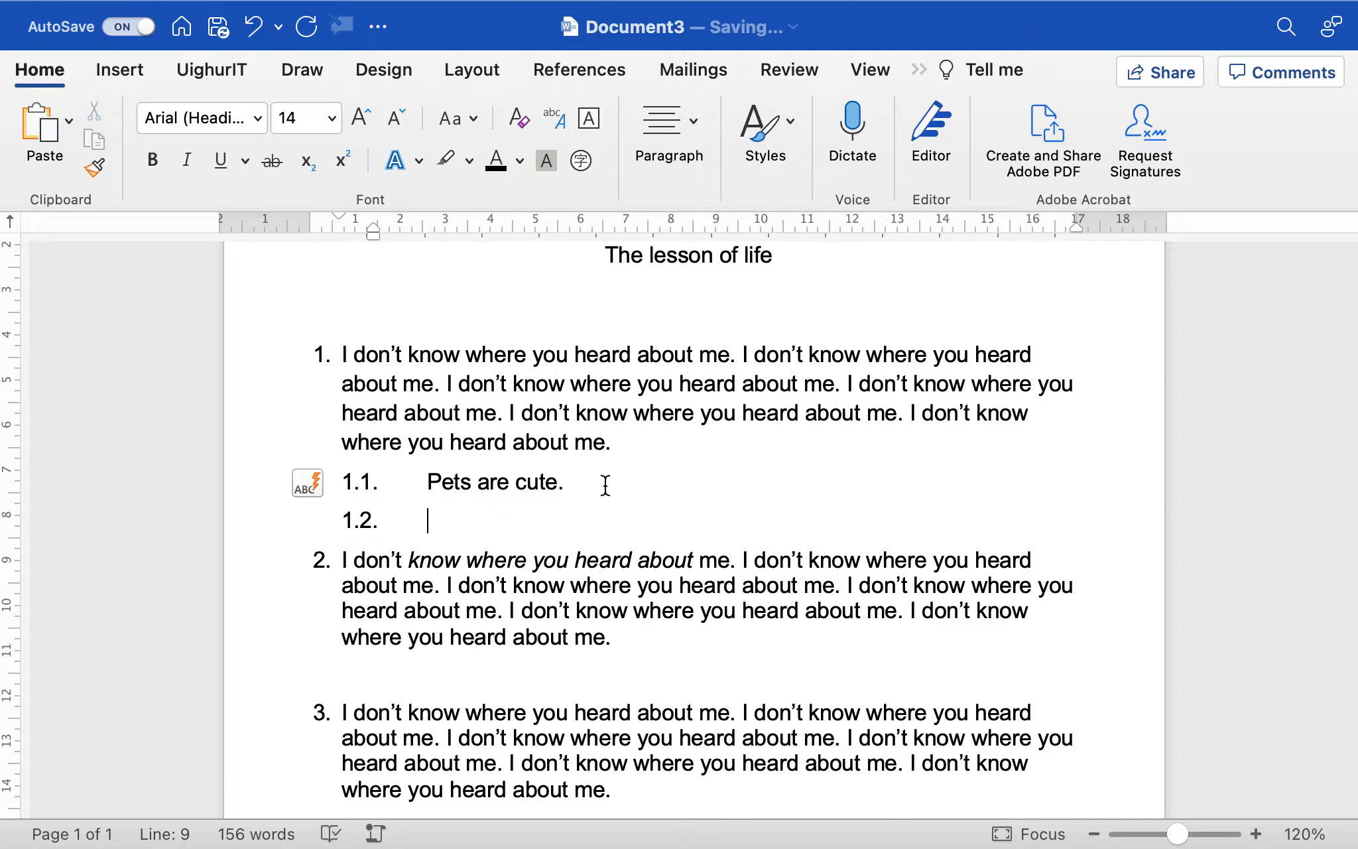
pyautogui.write('W')
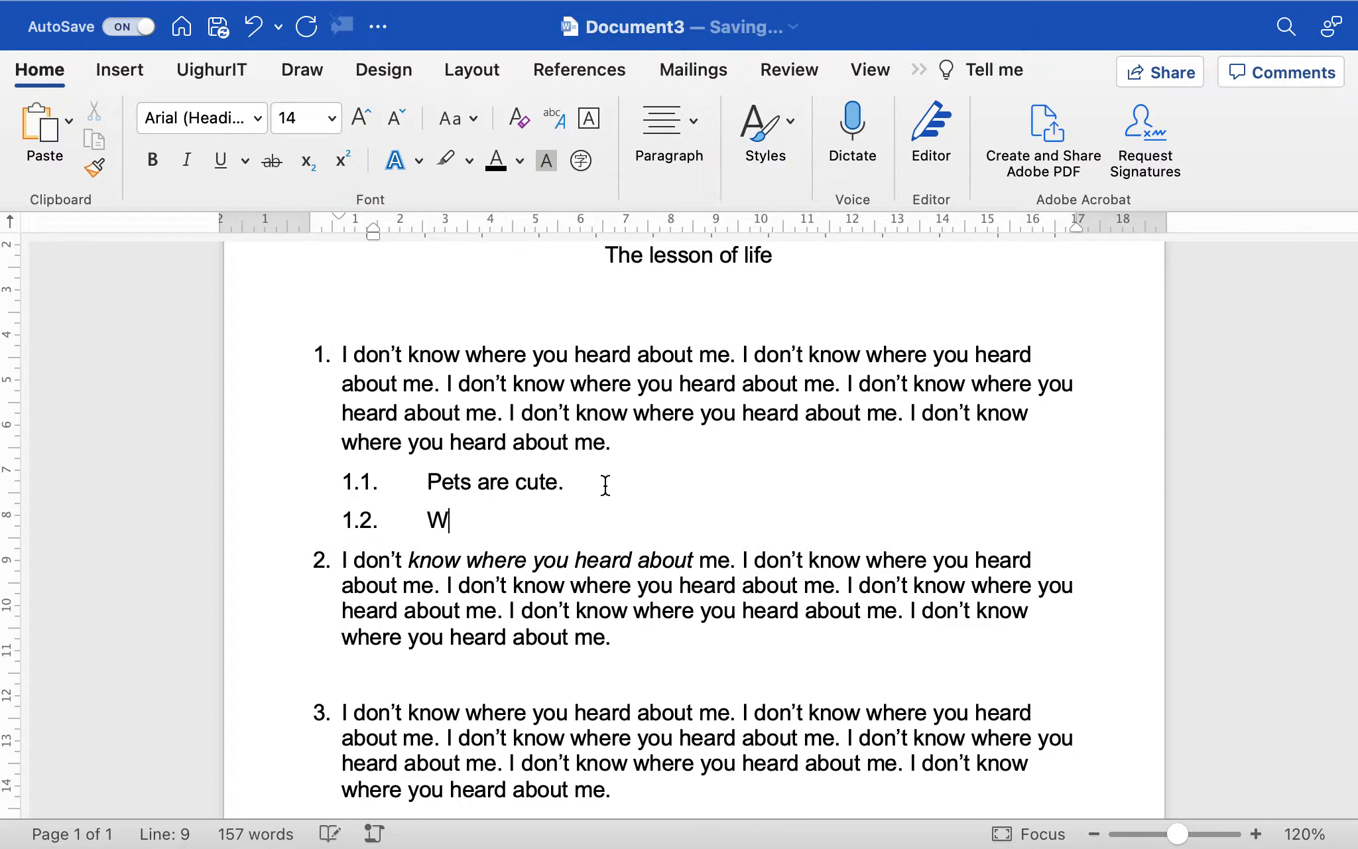
pyautogui.write('ild animals a')
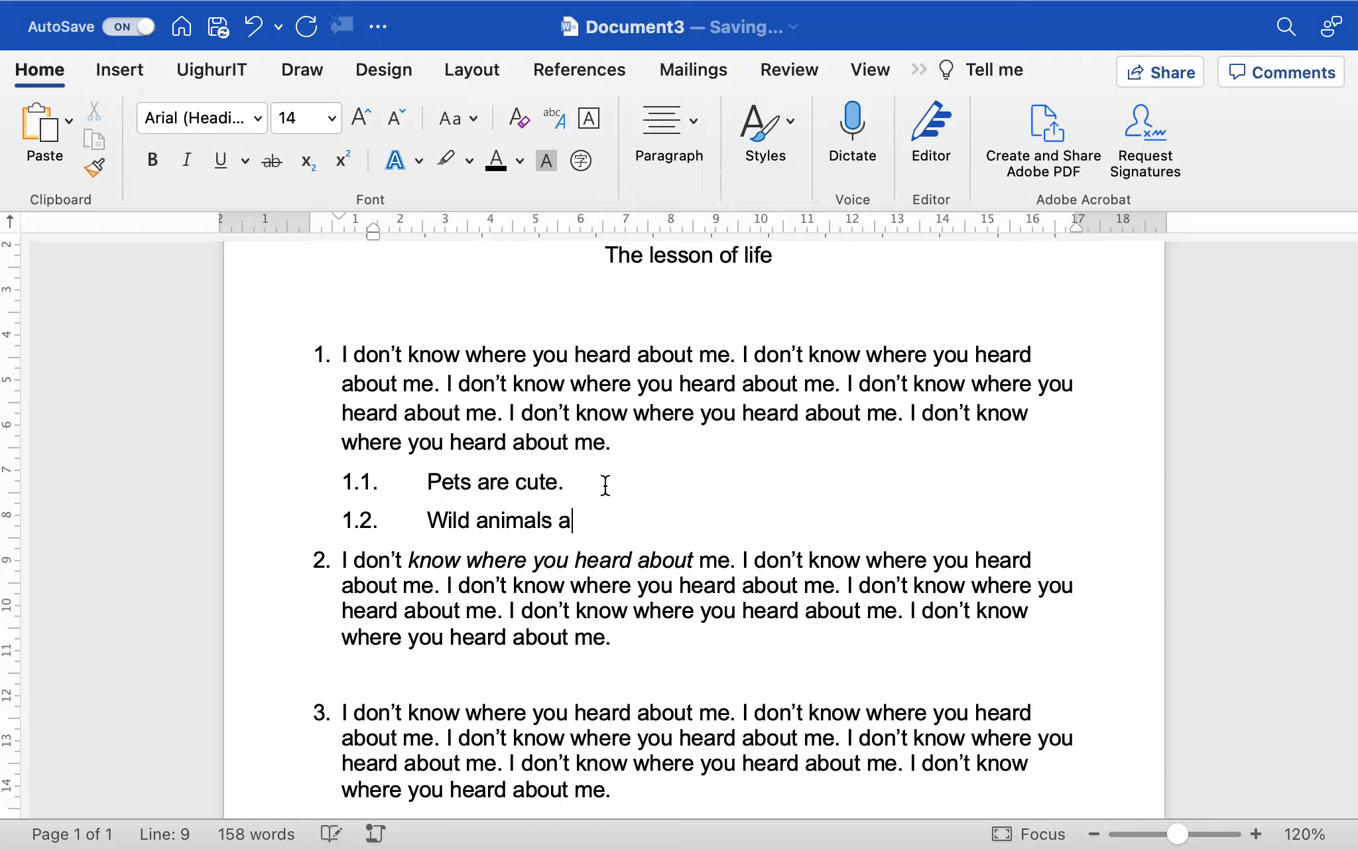
pyautogui.write('re dengerous')
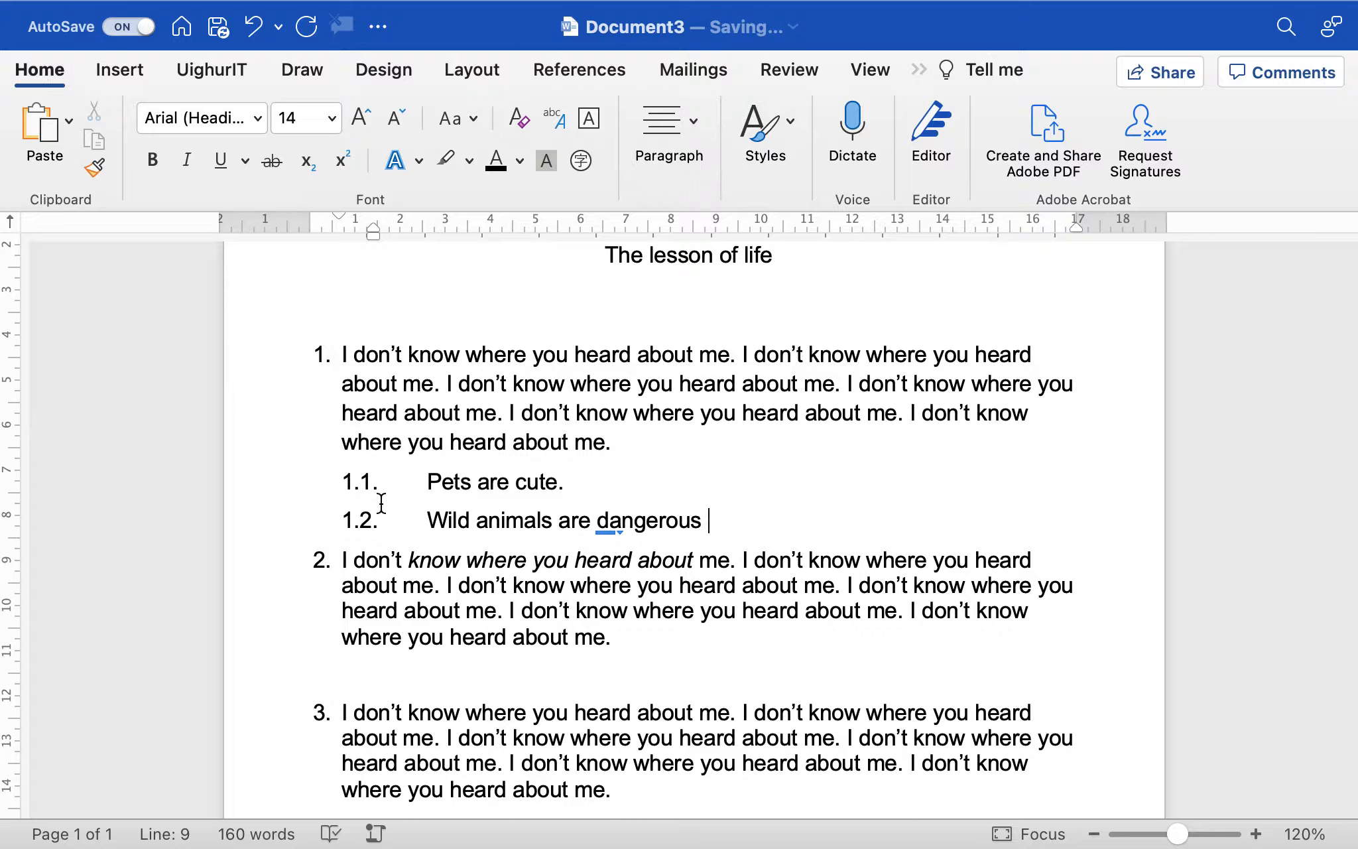
# - Insert an unnumbered line reading "Dogs are cute." between the "Pets are cute." and "Wild animals are dangerous" sub-items
pyautogui.click(582, 486)
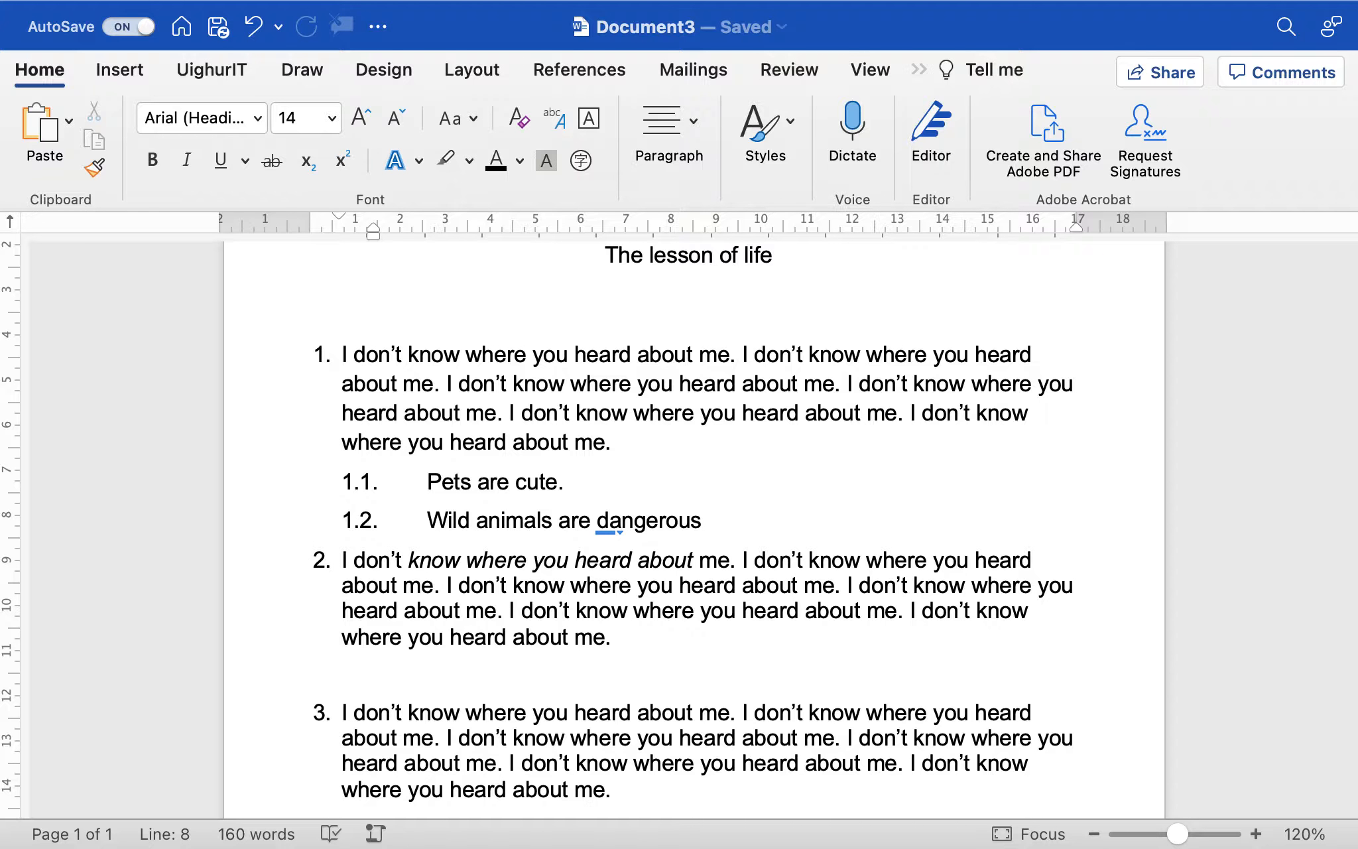
pyautogui.press('Return')
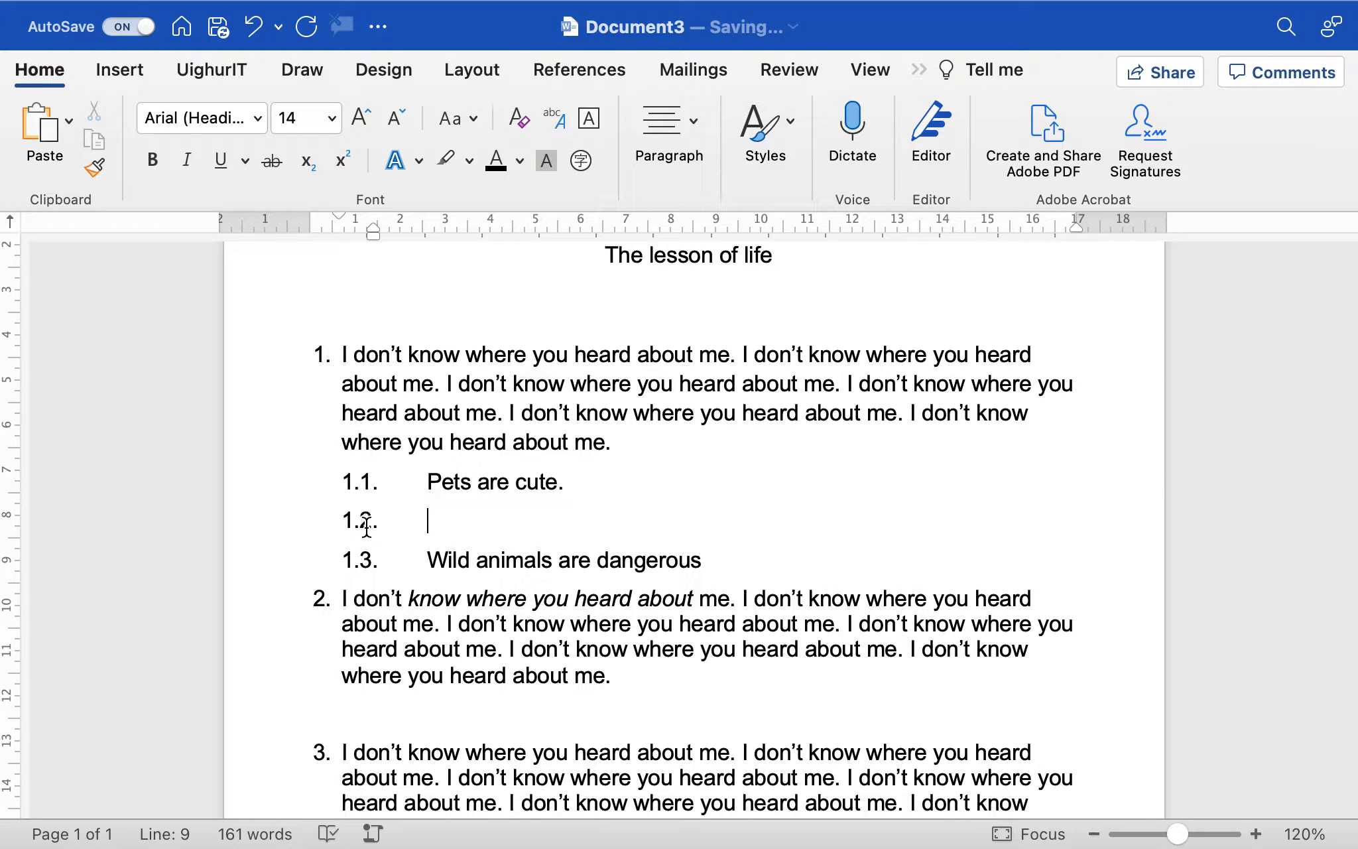
pyautogui.press('BackSpace')
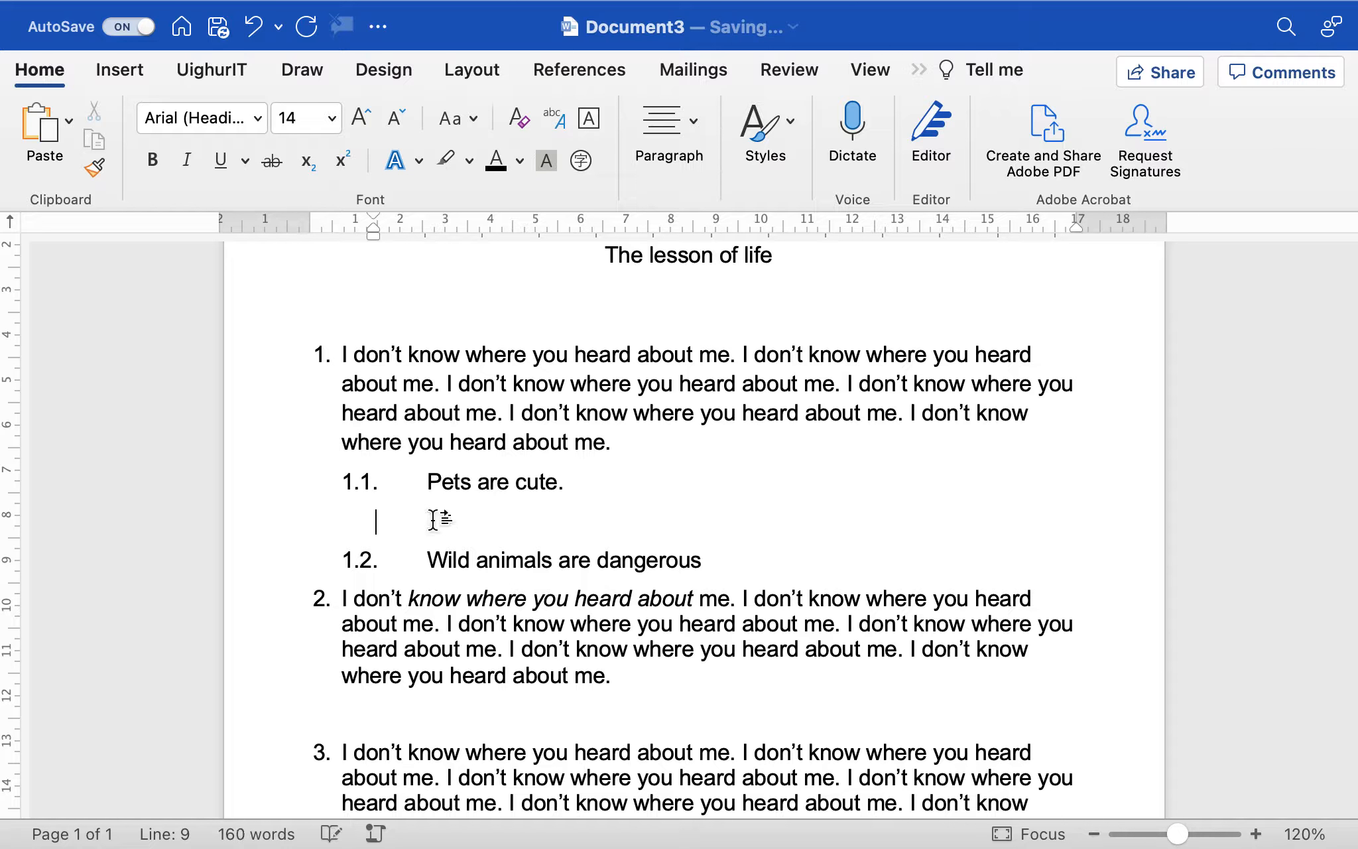
pyautogui.write('Do')
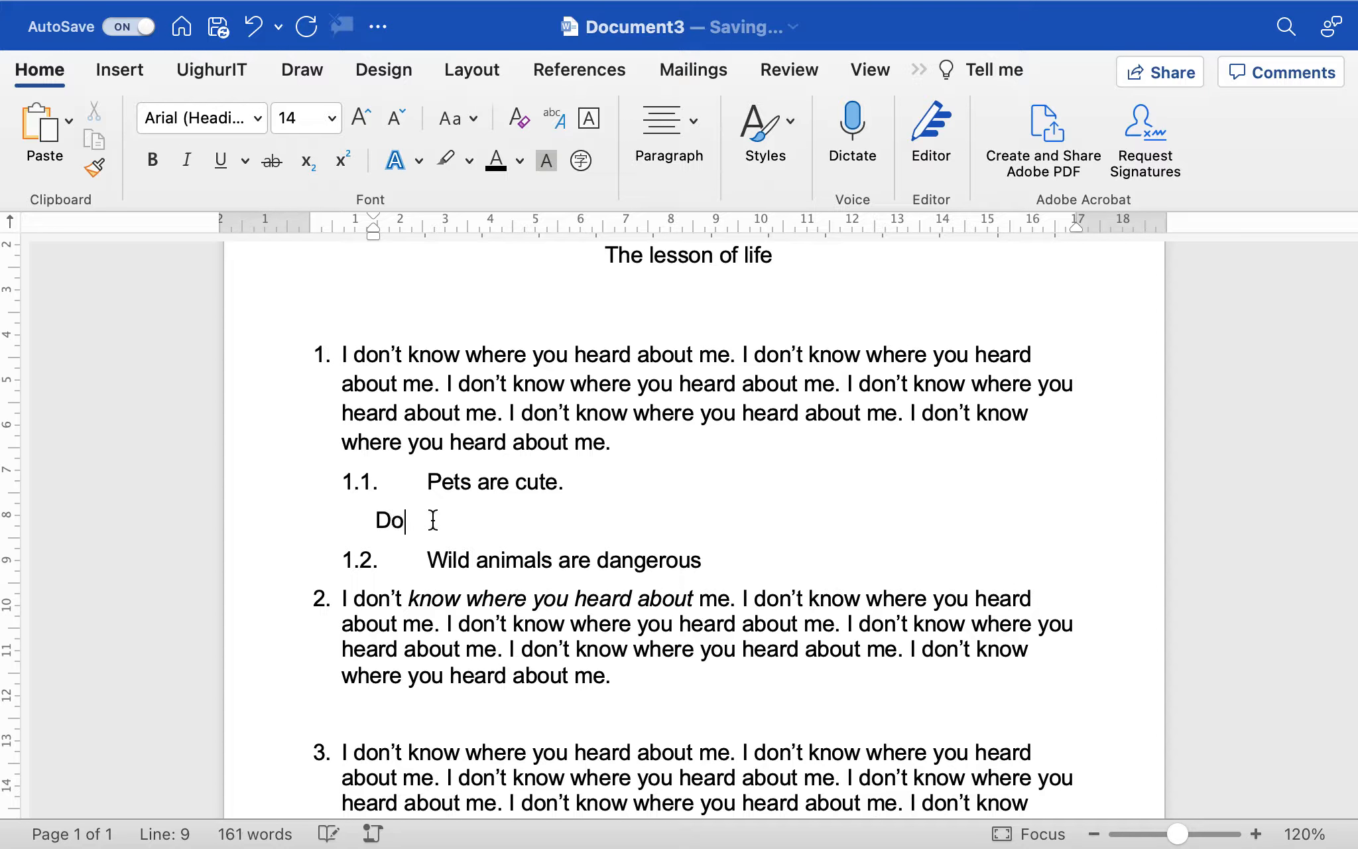
pyautogui.write('gs are cute.')
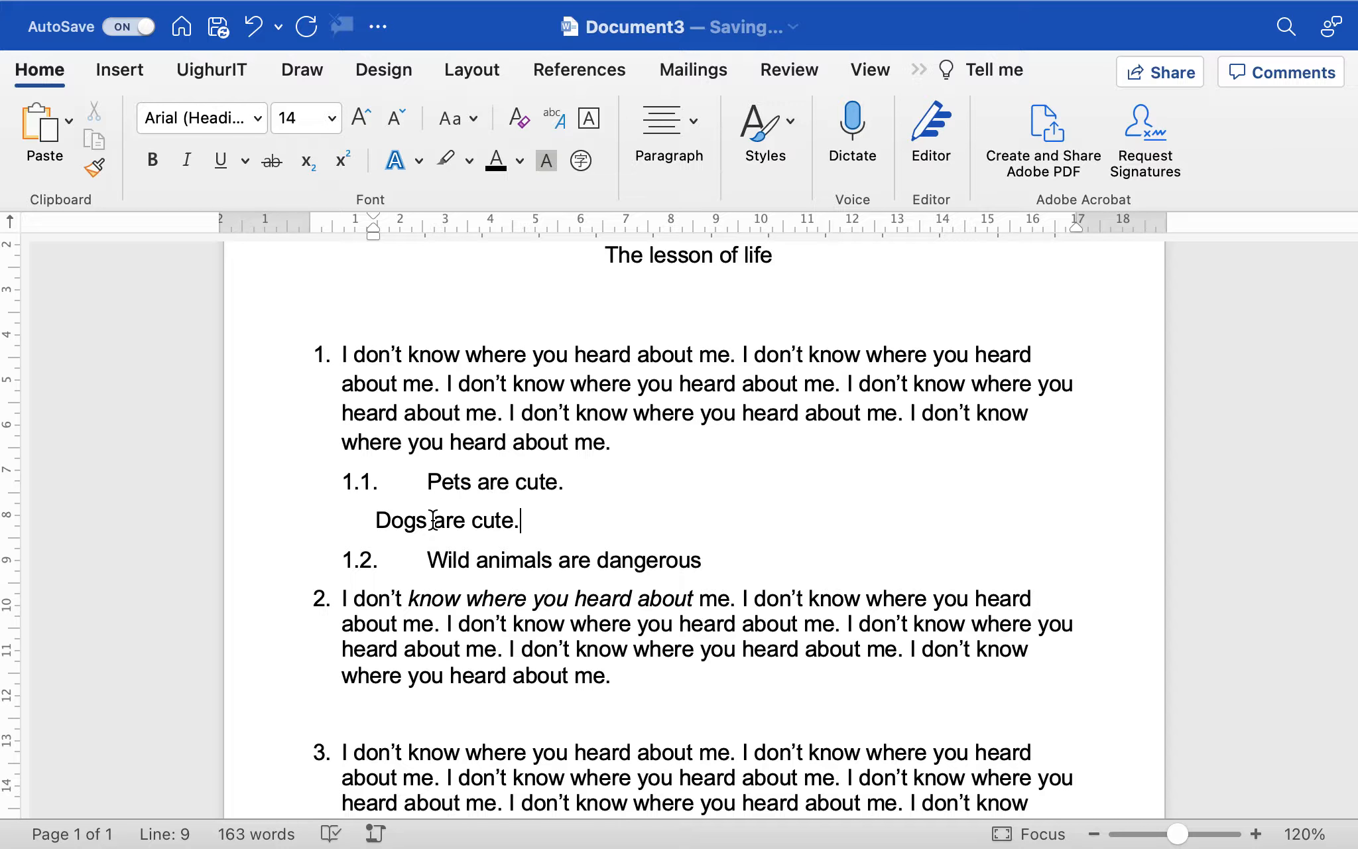
# - Number "Dogs are cute." as a deeper sub-item using the 1., 1.1., 1.1.1. multi-level list format
pyautogui.moveTo(545, 531); pyautogui.dragTo(375, 529)
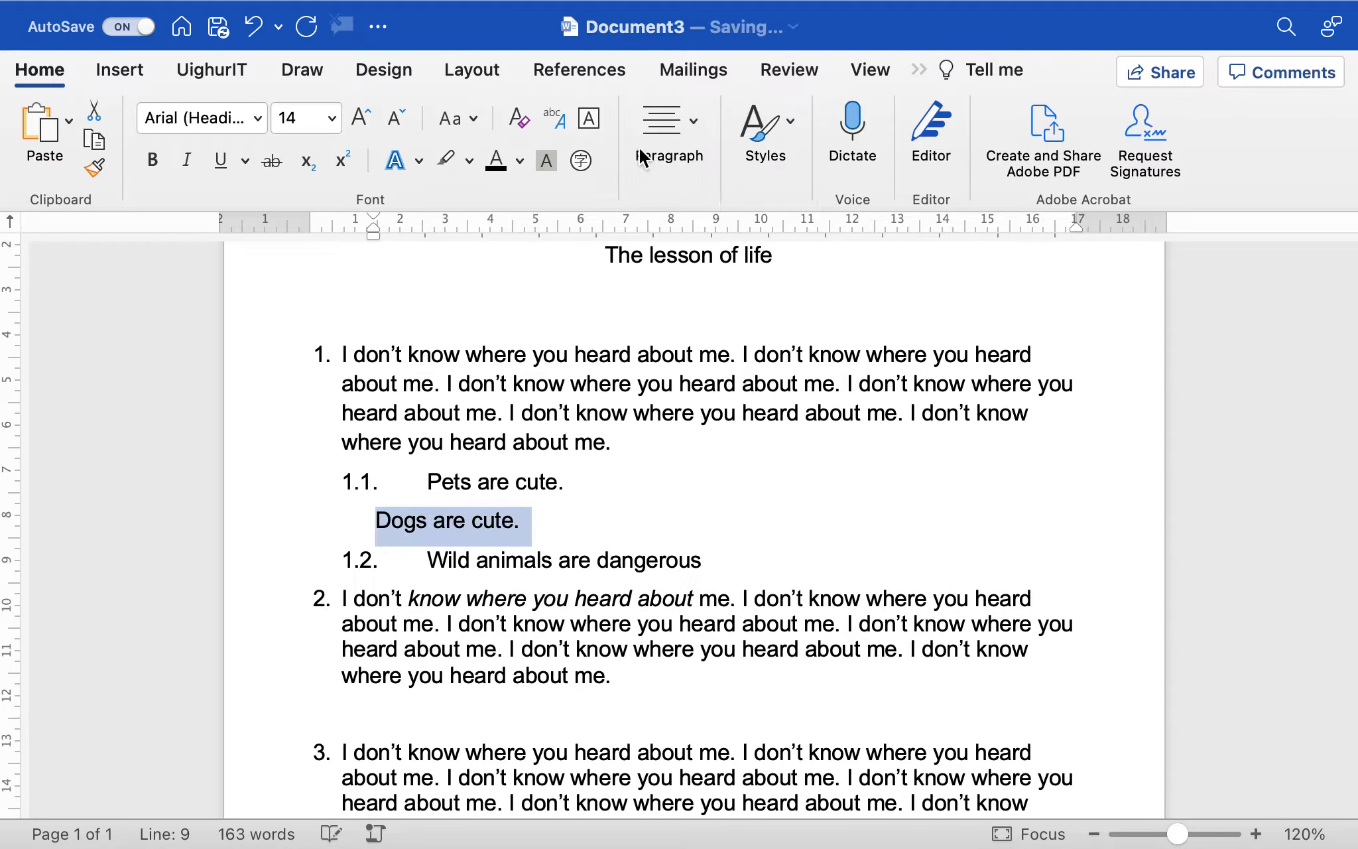
pyautogui.click(695, 136)
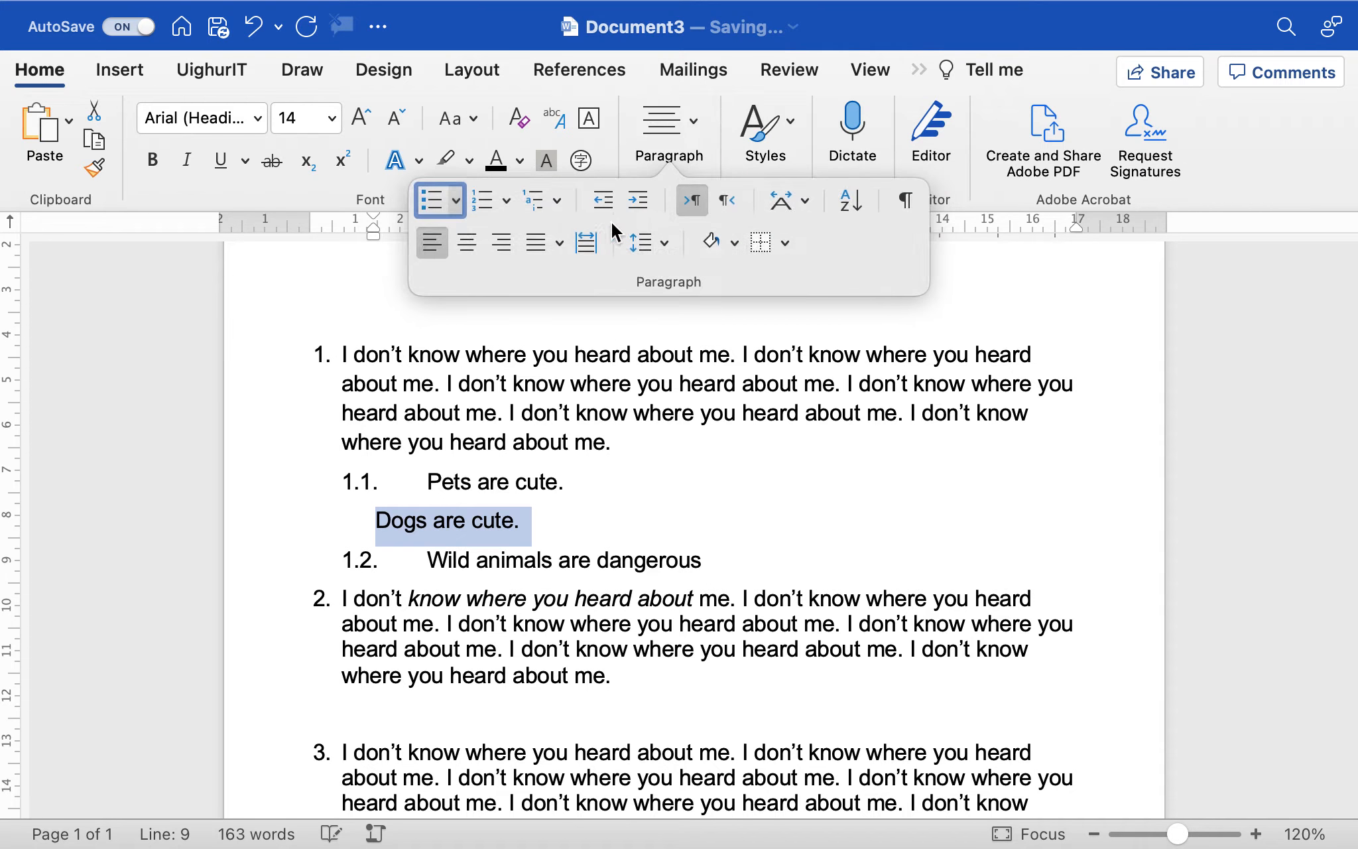
pyautogui.click(559, 202)
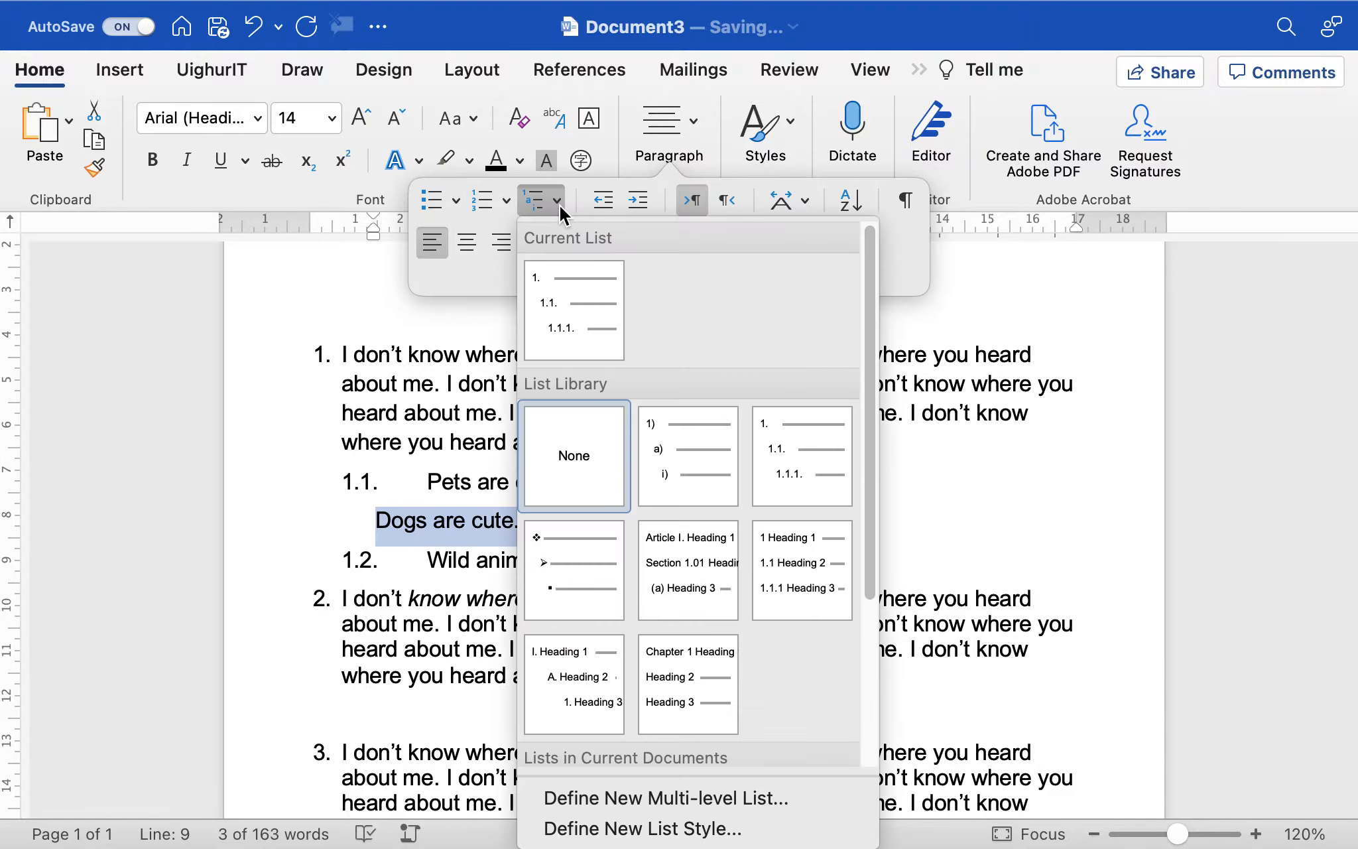
pyautogui.click(787, 446)
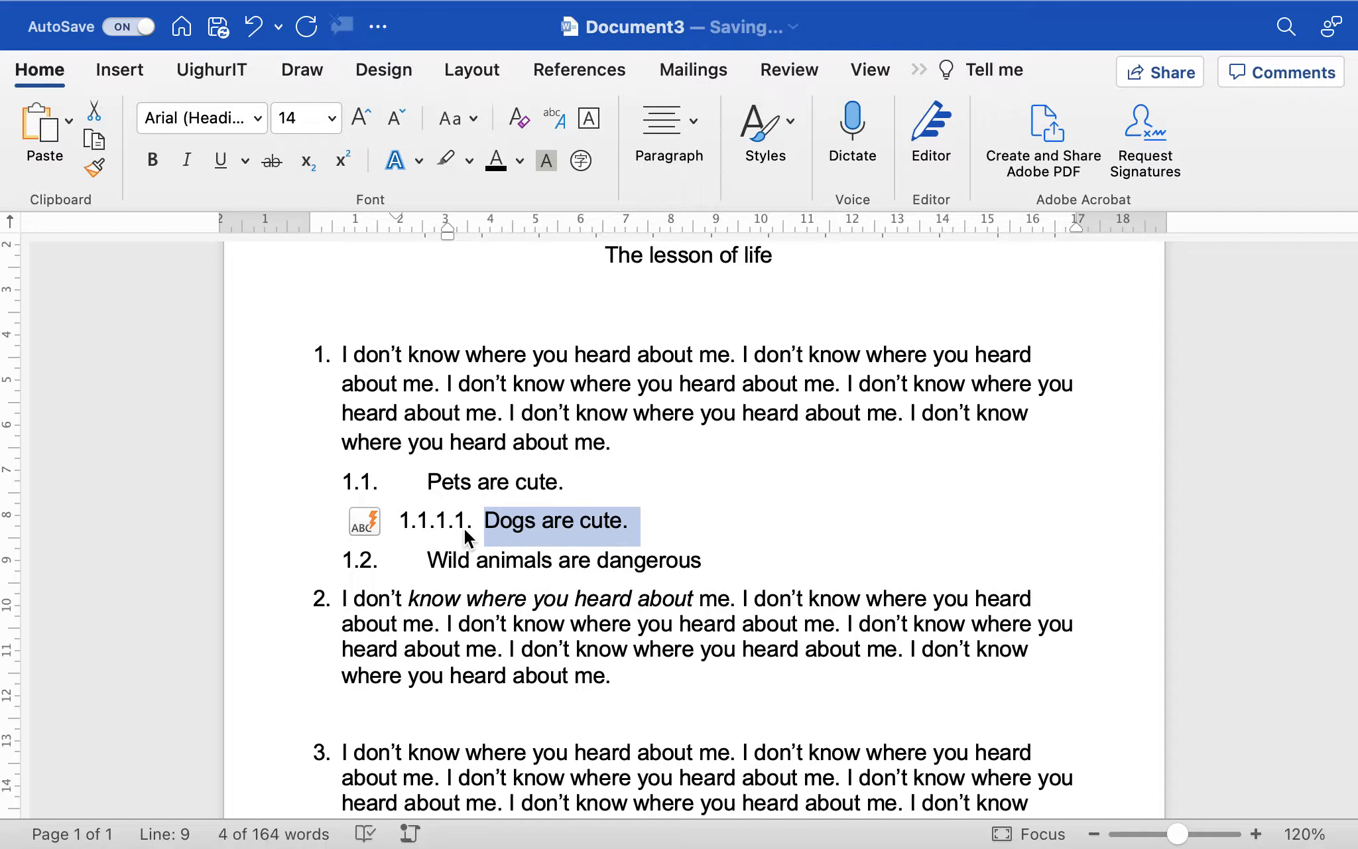
# - Add the item "Cats are cute" below "Dogs are cute." at the same list level
pyautogui.click(653, 524)
pyautogui.press('Return')
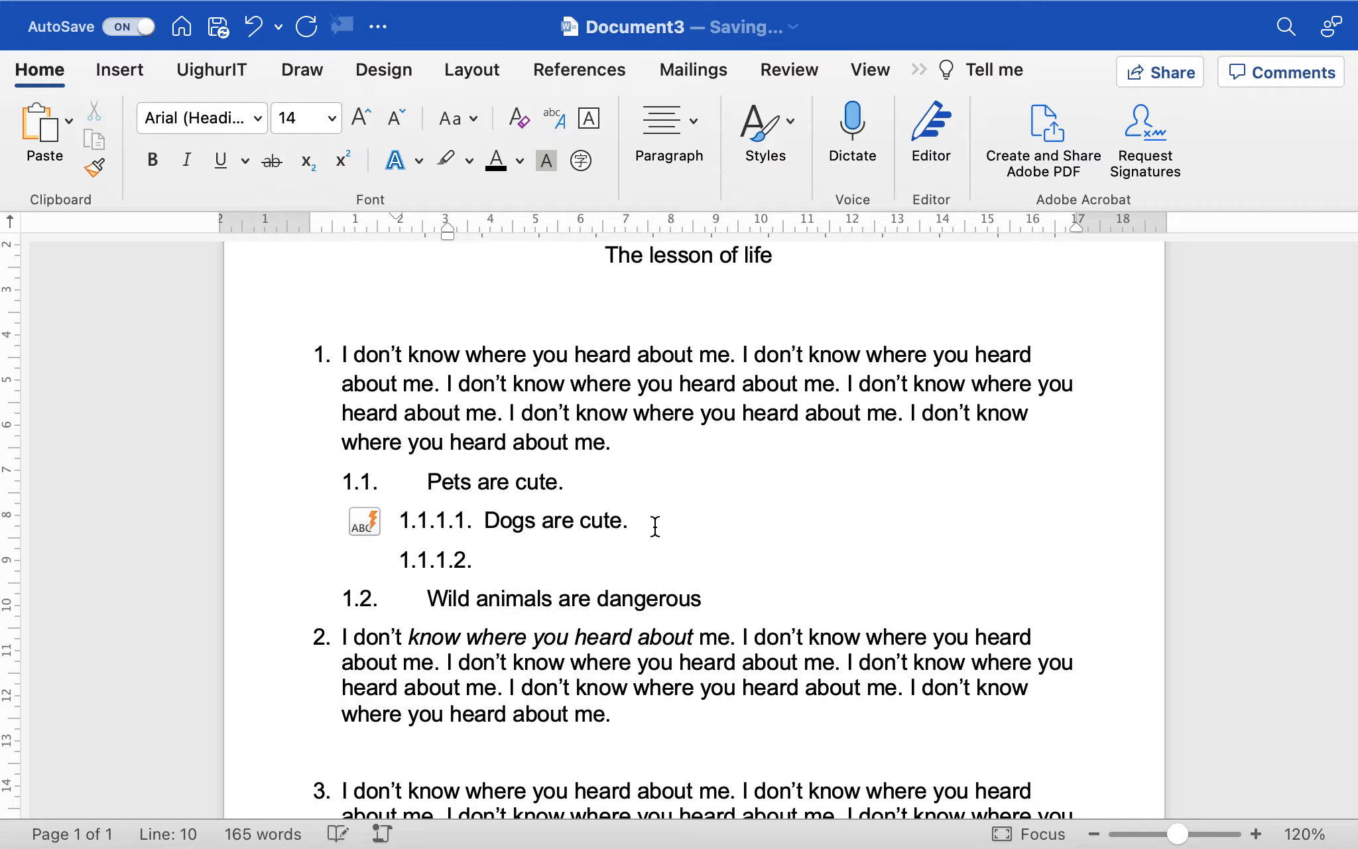
pyautogui.write('Cats')
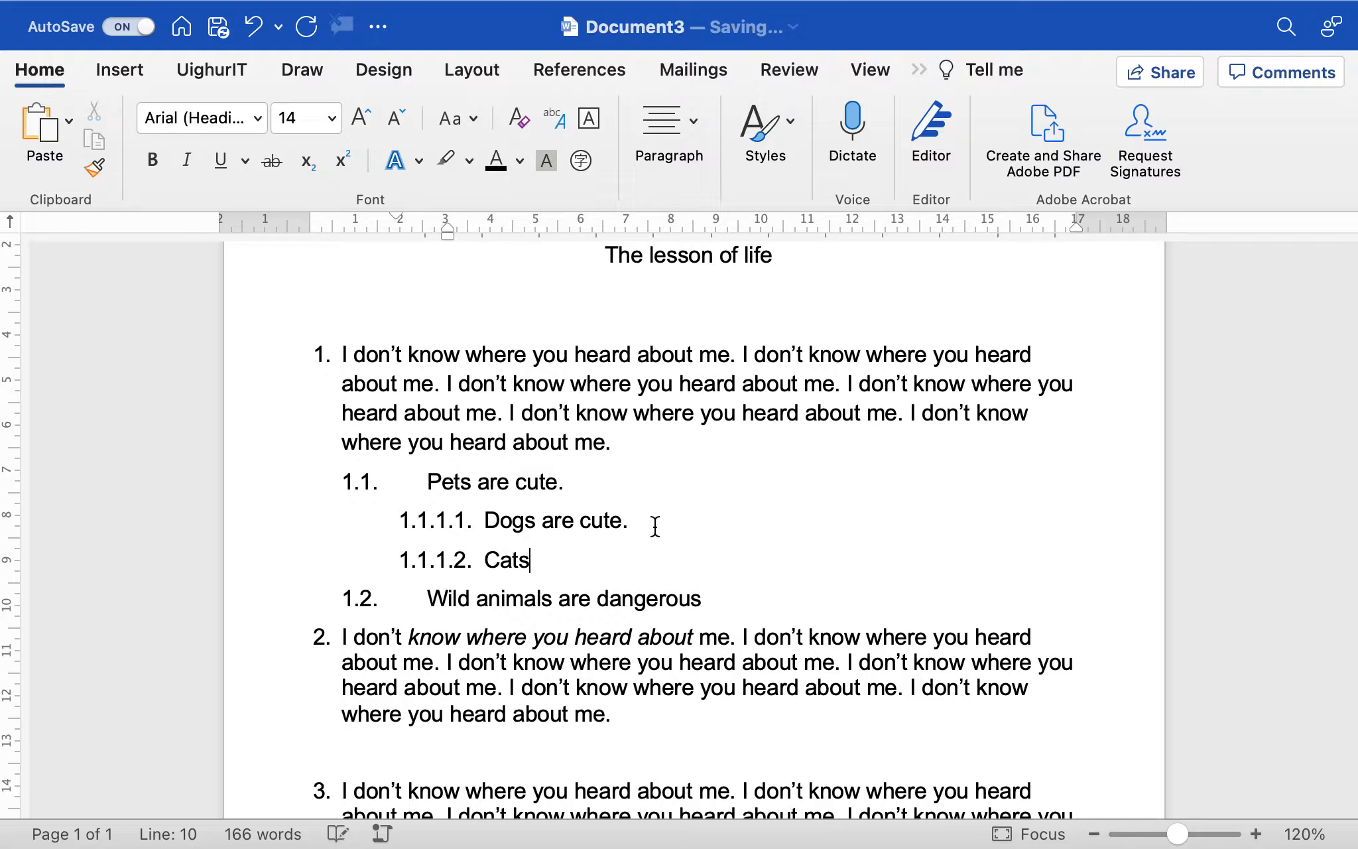
pyautogui.write(' are cute')
# - Insert an unnumbered line reading "Lions are dangerous." below the sub-item "Wild animals are dangerous"
pyautogui.scroll(-2, 778, 512)
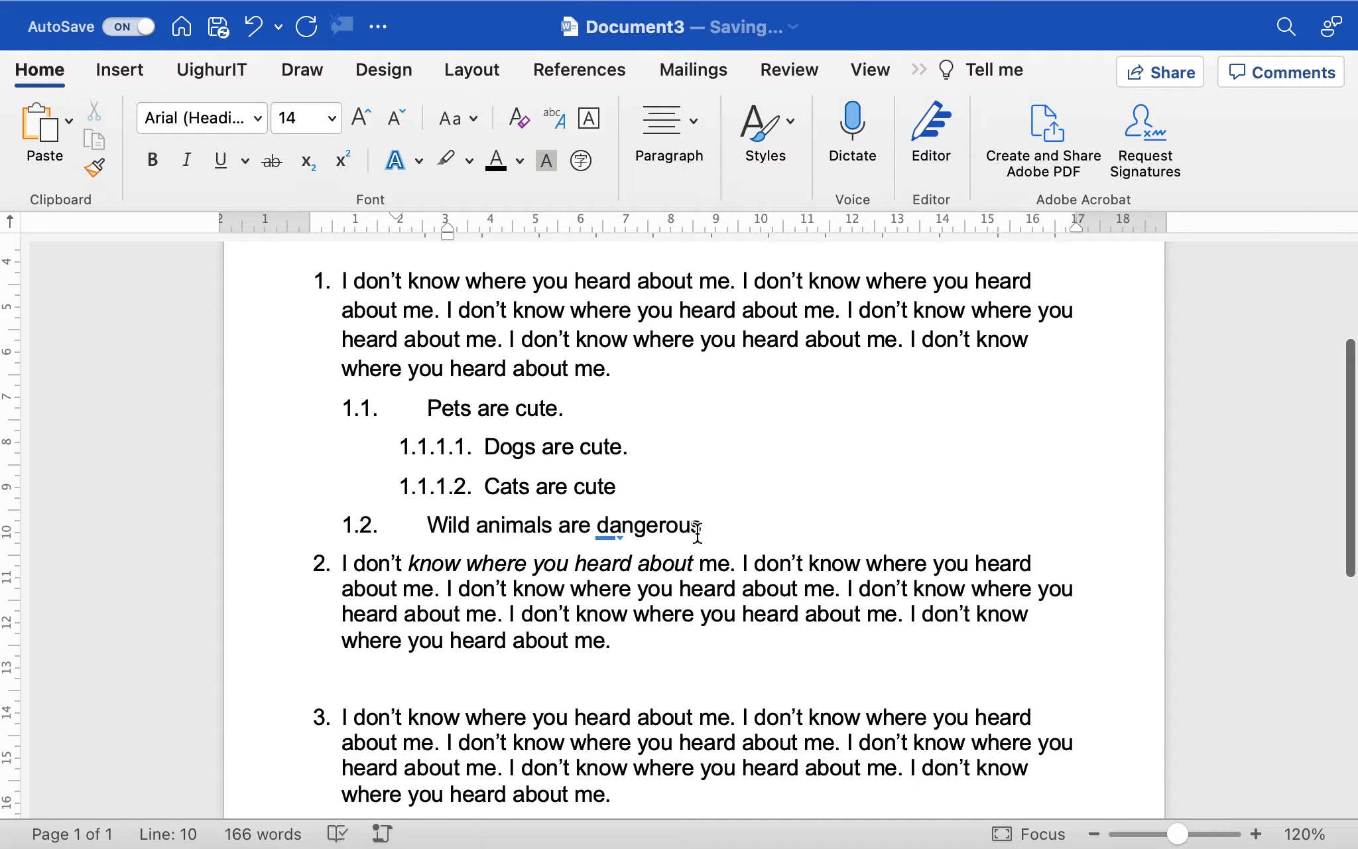
pyautogui.click(727, 525)
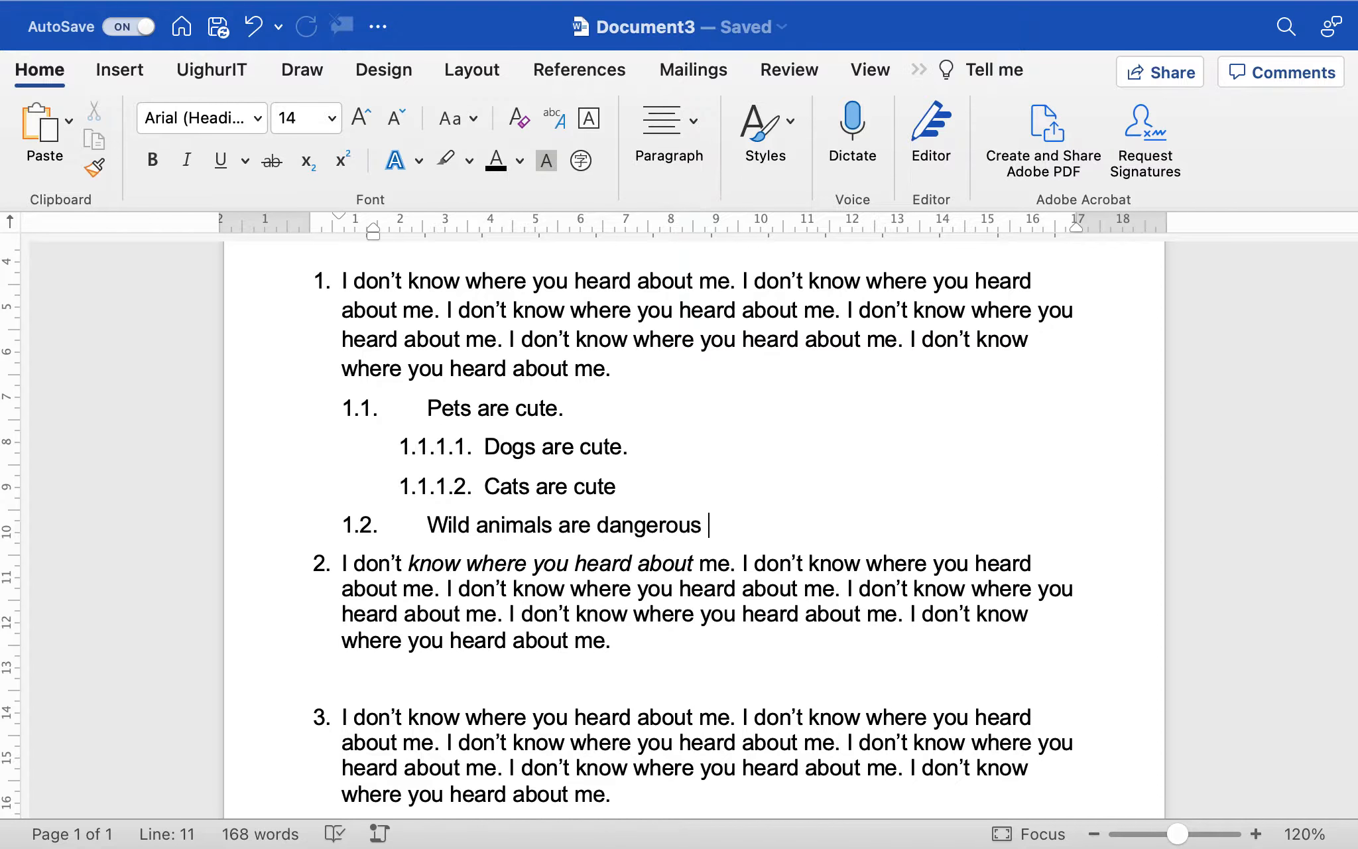
pyautogui.press('Return')
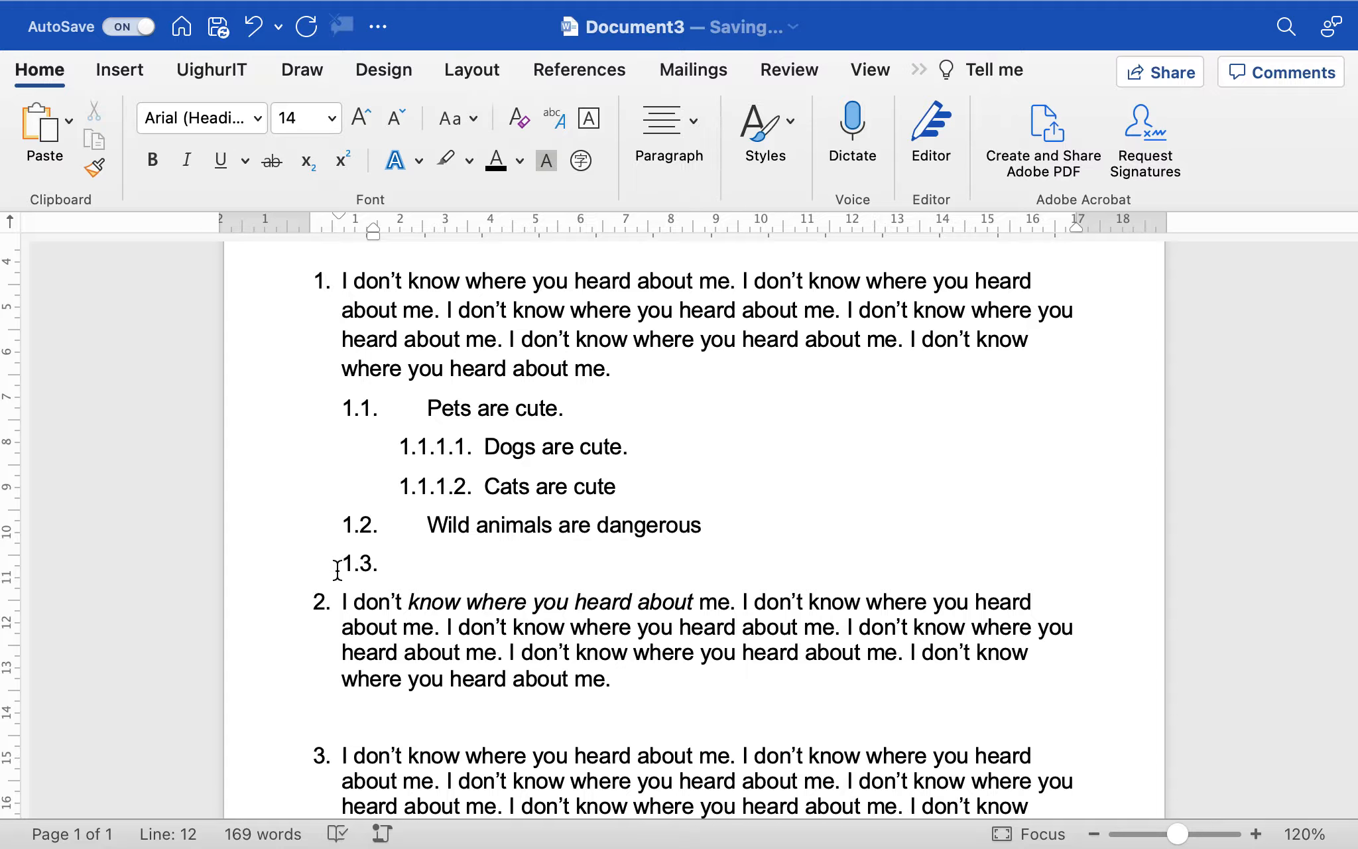
pyautogui.click(346, 565)
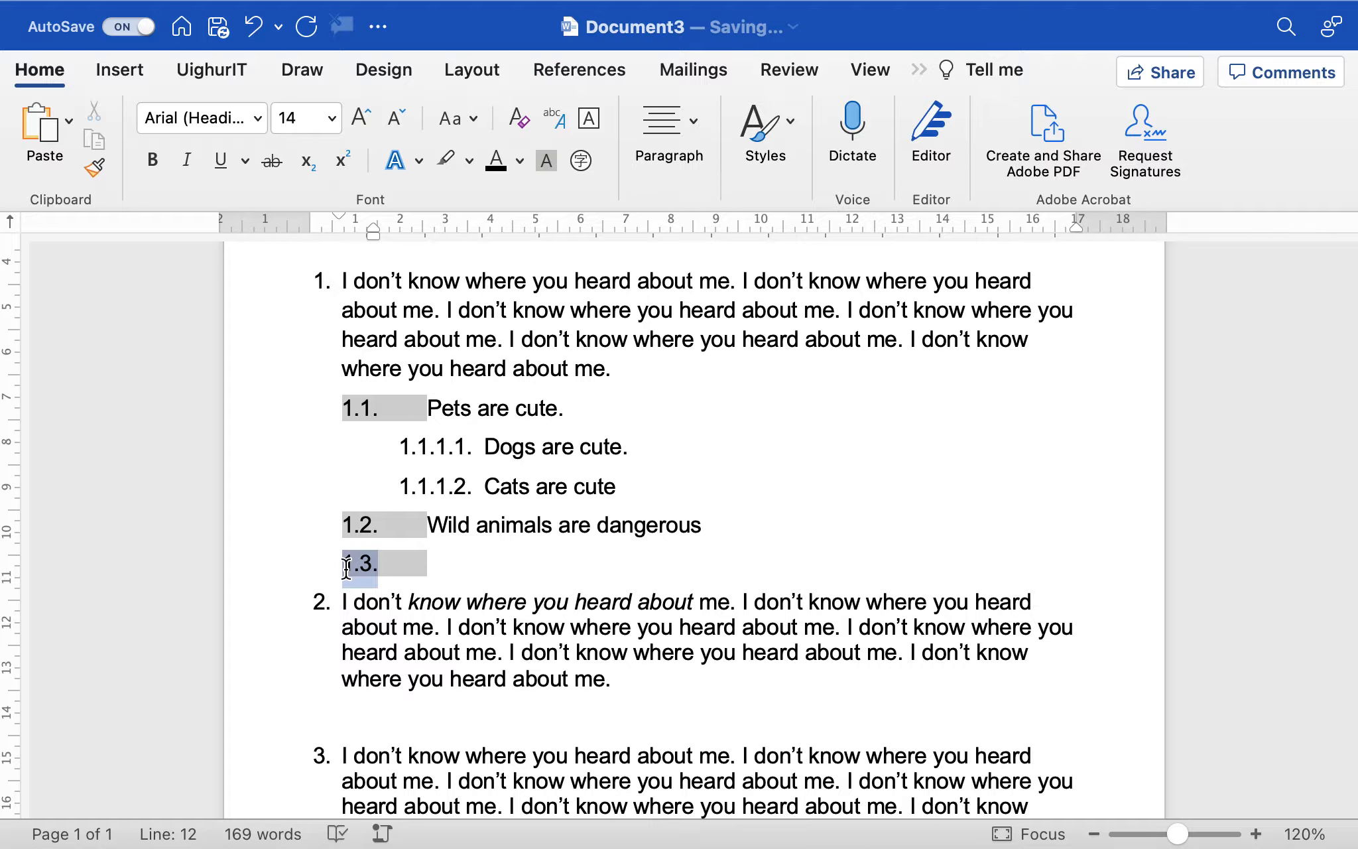
pyautogui.click(491, 563)
pyautogui.press('BackSpace')
pyautogui.write('Lions are dangerous.')
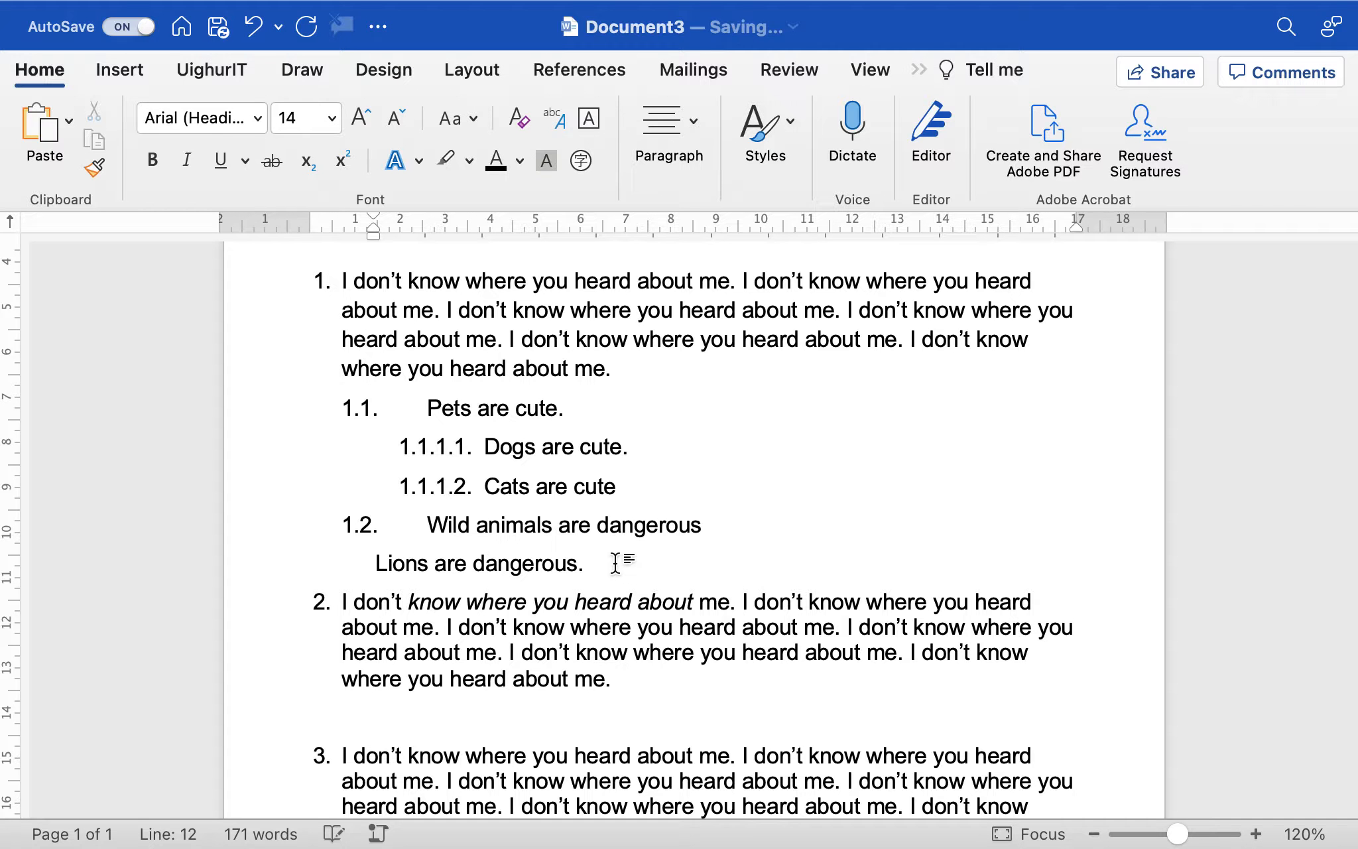
# - Number "Lions are dangerous." as a deeper sub-item using the 1., 1.1., 1.1.1. multi-level list format
pyautogui.moveTo(621, 561); pyautogui.dragTo(394, 561)
pyautogui.click(699, 133)
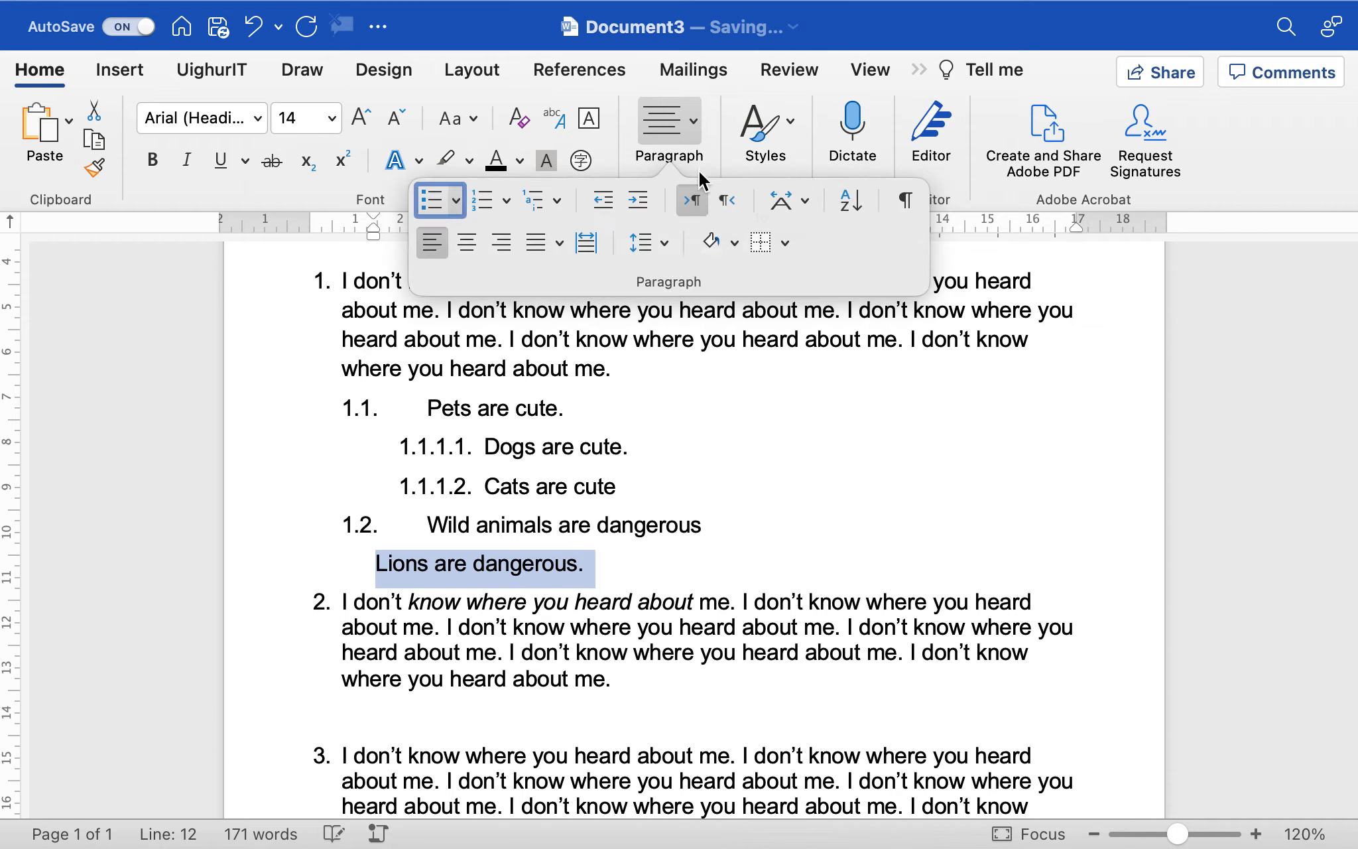
pyautogui.click(559, 203)
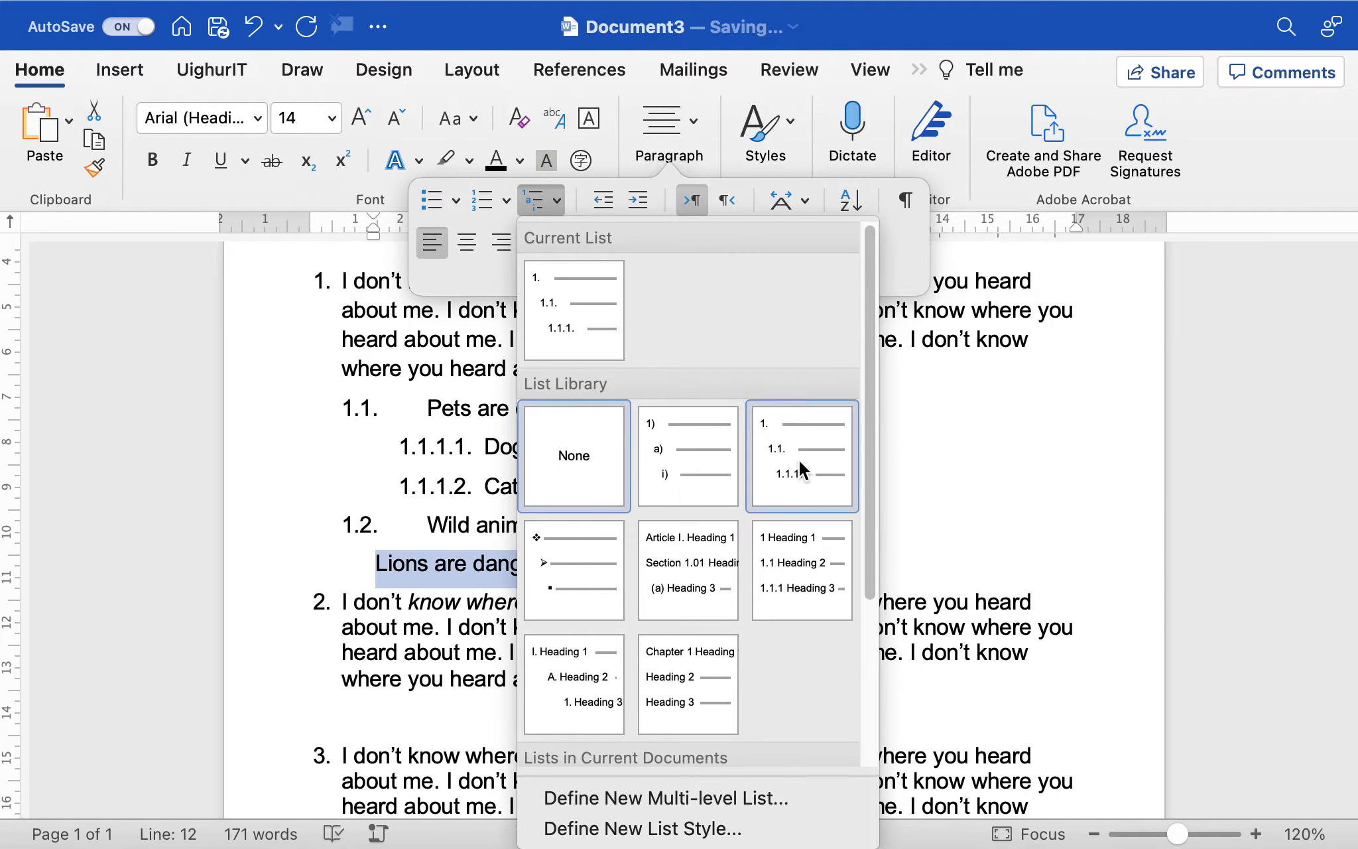
pyautogui.click(793, 455)
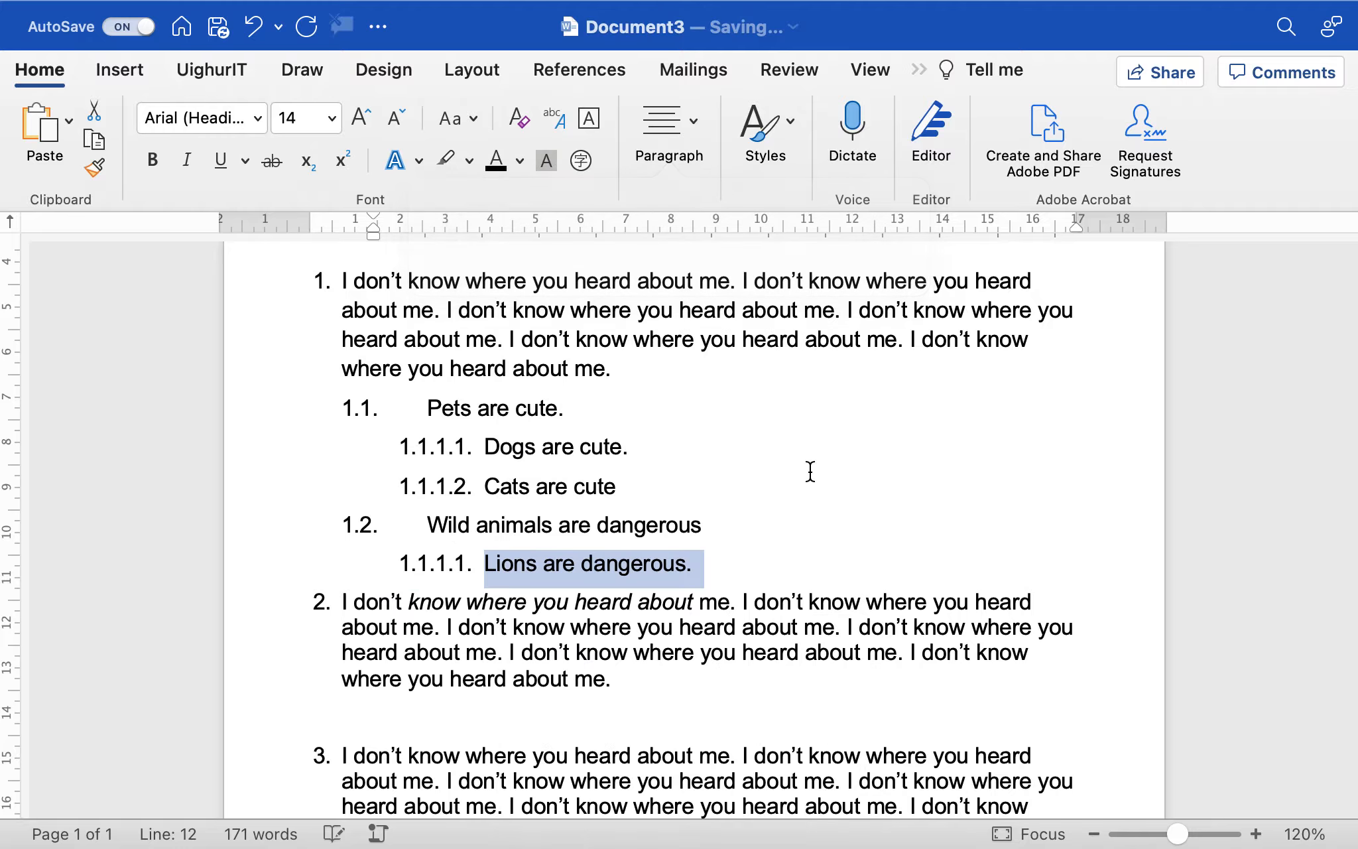
# - Add the item "Tigers are dangerous" below "Lions are dangerous." at the same list level, spelling "Tigers" correctly
pyautogui.click(763, 559)
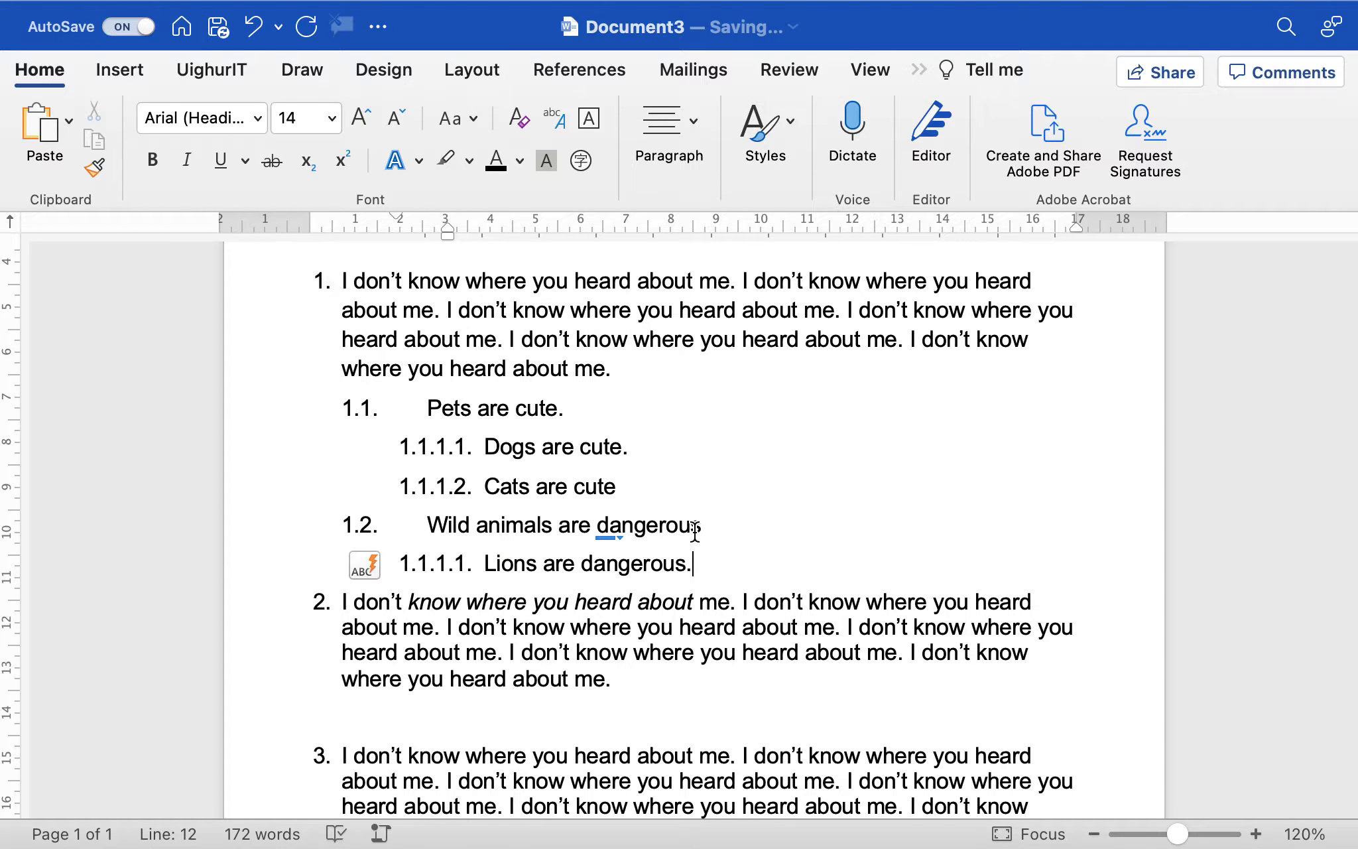
pyautogui.press('Return')
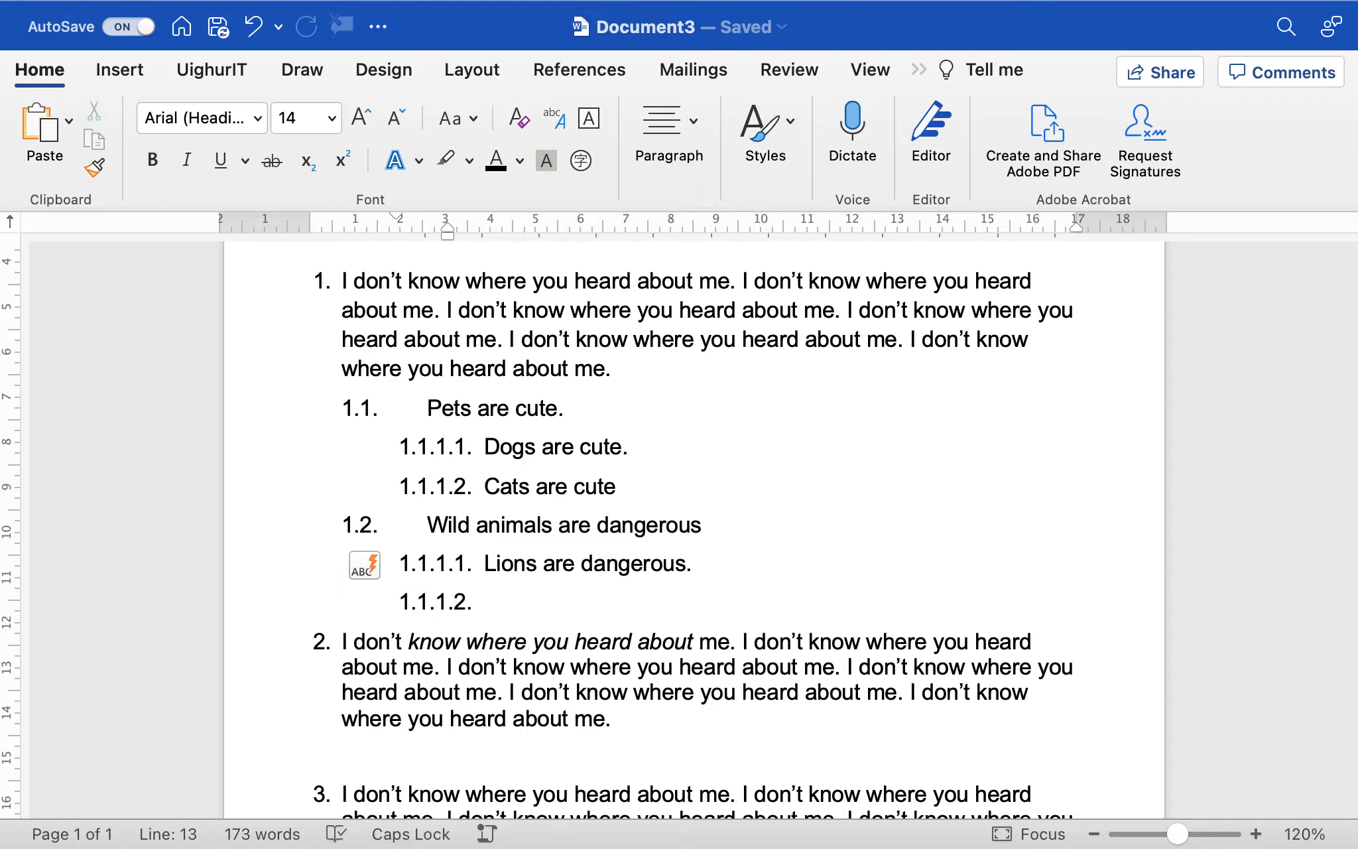
pyautogui.write('Tigres are dangerous')
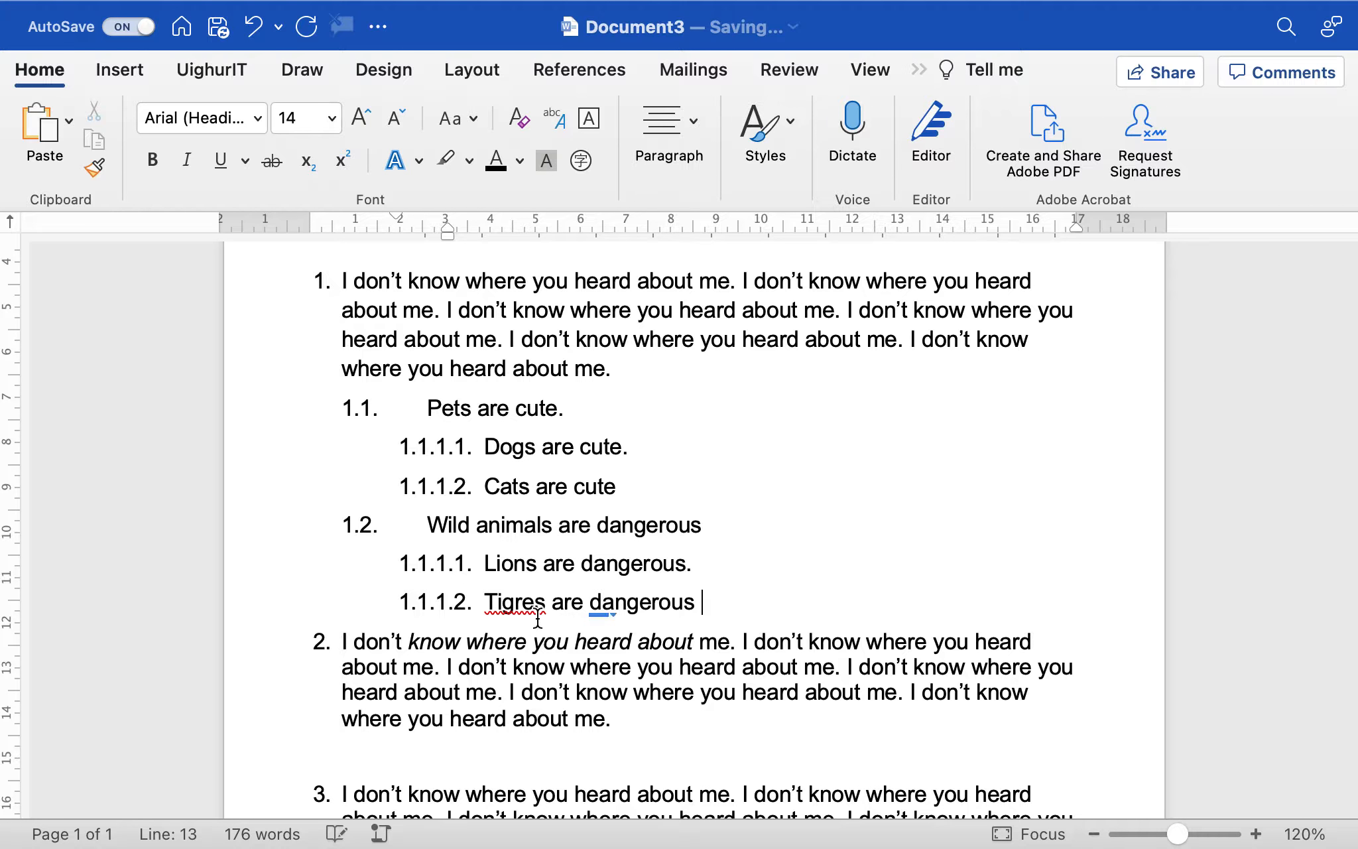
pyautogui.doubleClick(515, 600)
pyautogui.click(545, 602)
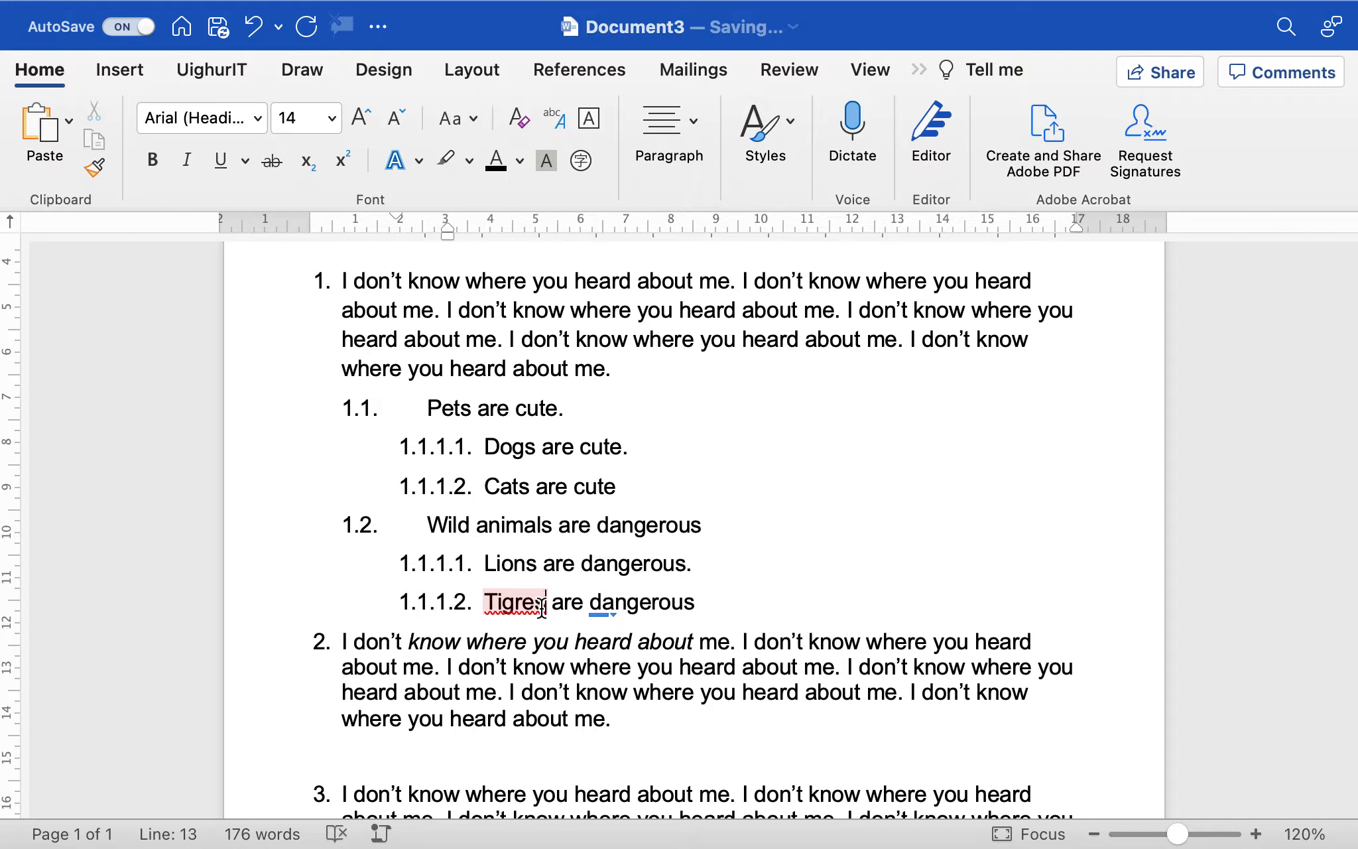
pyautogui.press('BackSpace')
pyautogui.press('BackSpace')
pyautogui.press('BackSpace')
pyautogui.write('e')
pyautogui.click(728, 595)
# - Change the first paragraph and all its nested sub-items to the 1), a), i) multi-level list format
pyautogui.scroll(-1, 769, 557)
pyautogui.scroll(-1, 769, 557)
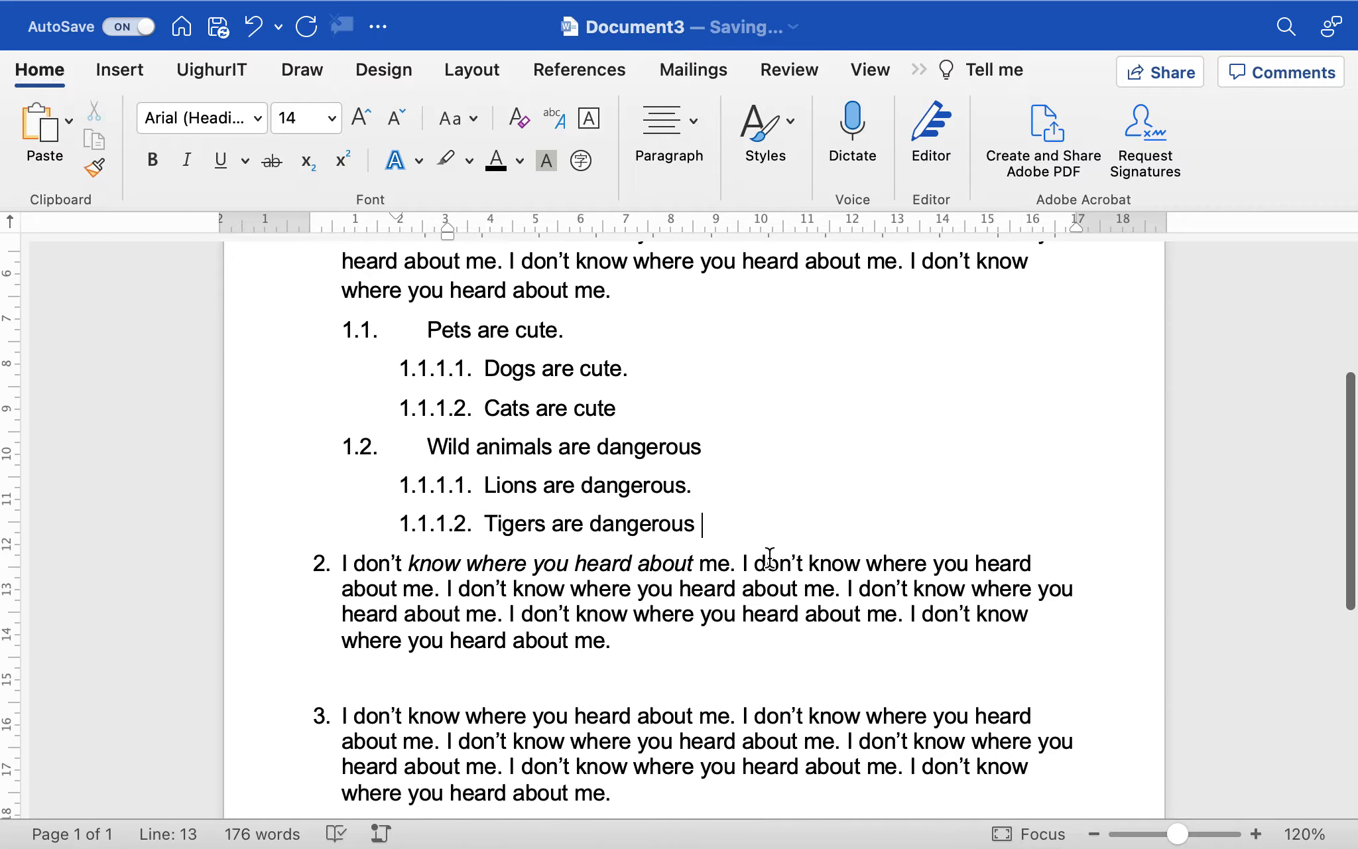
pyautogui.scroll(2, 740, 512)
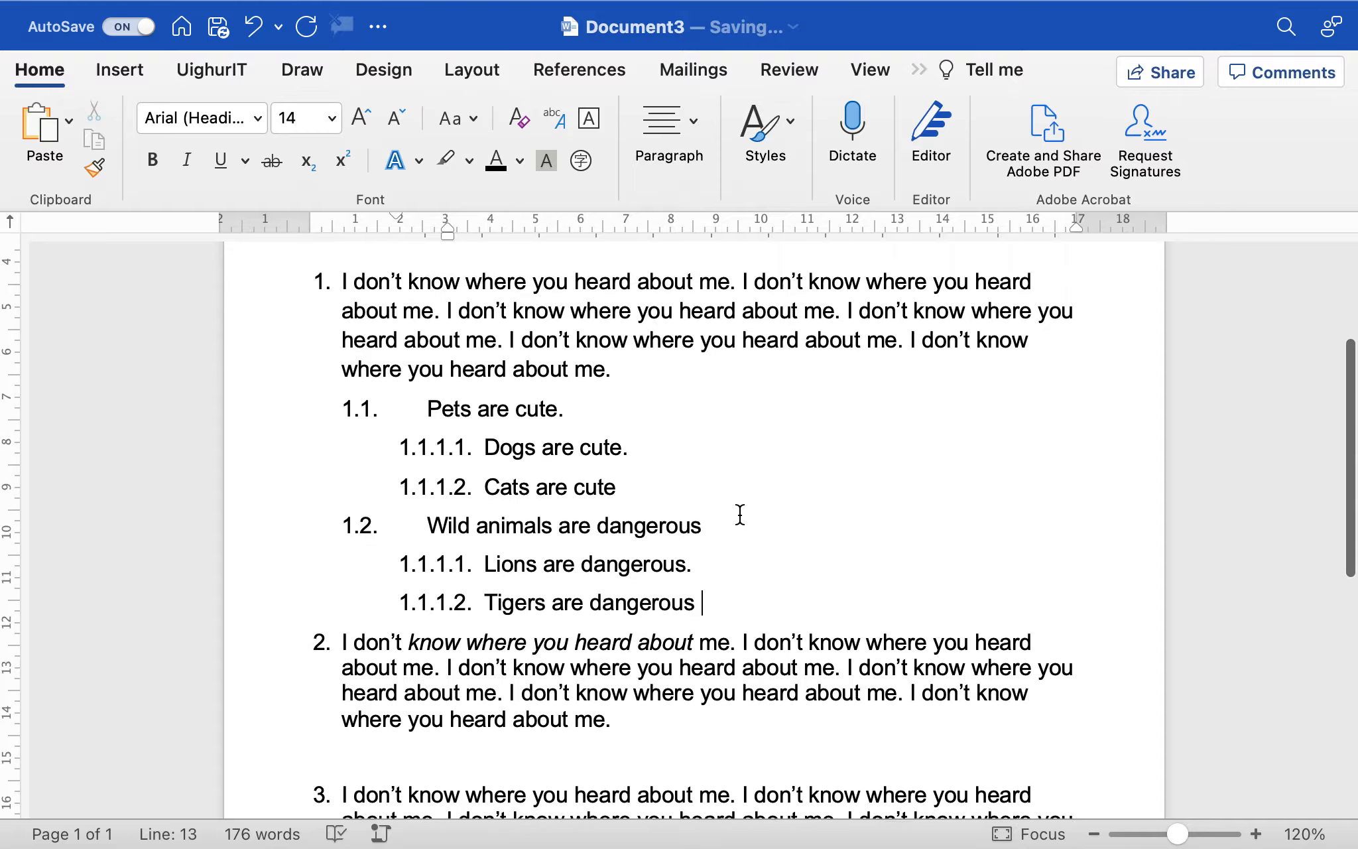
pyautogui.moveTo(721, 603); pyautogui.dragTo(275, 294)
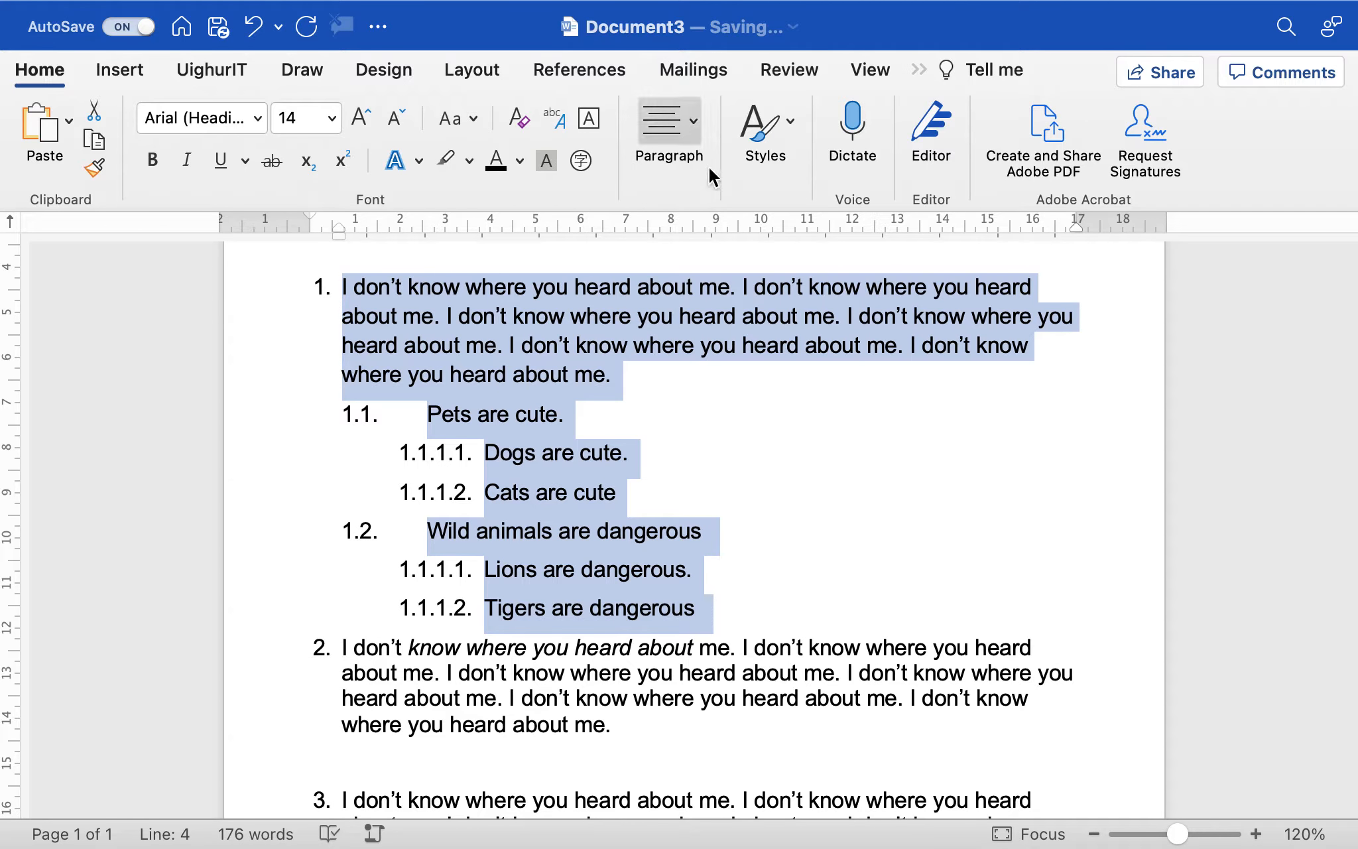
pyautogui.click(695, 128)
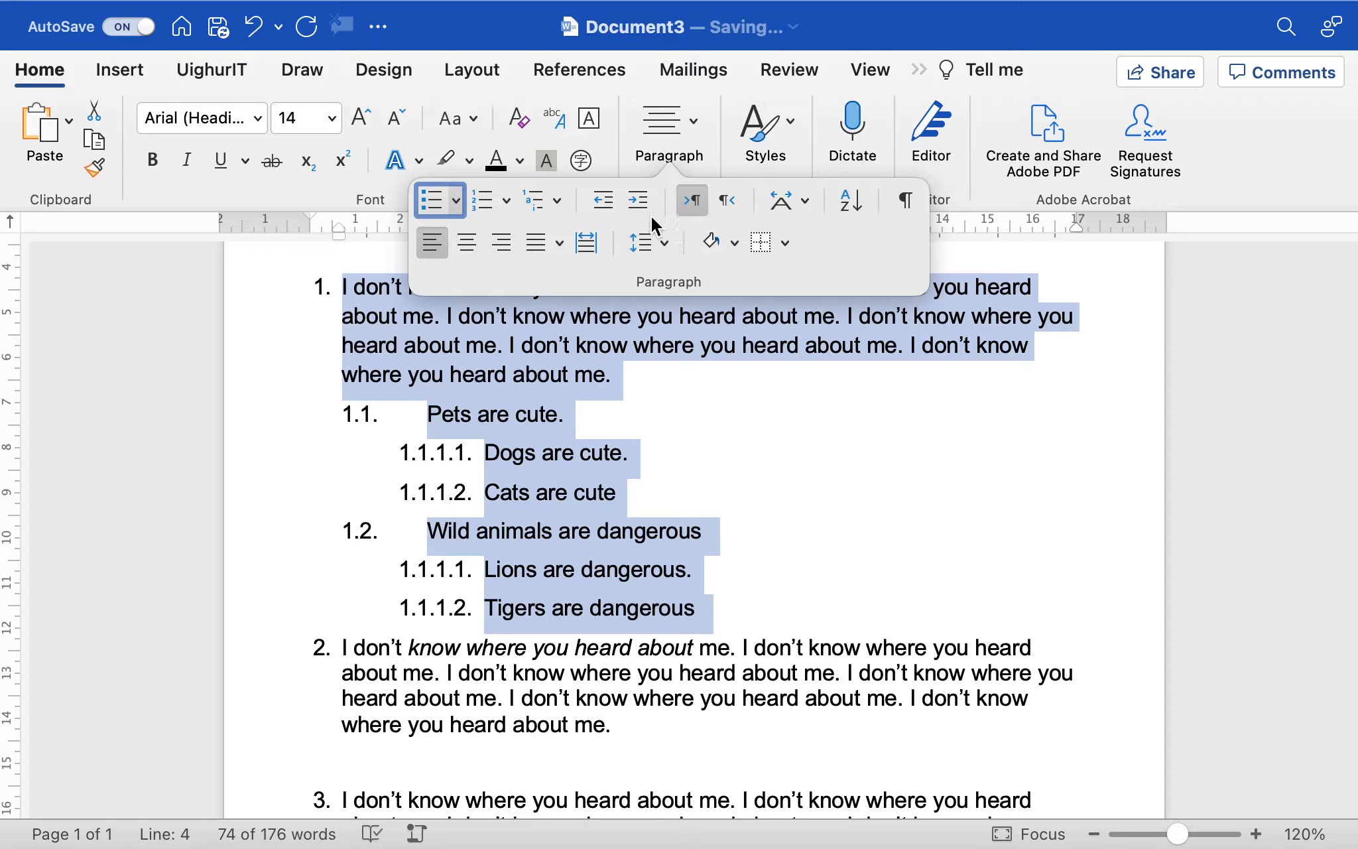
pyautogui.click(561, 205)
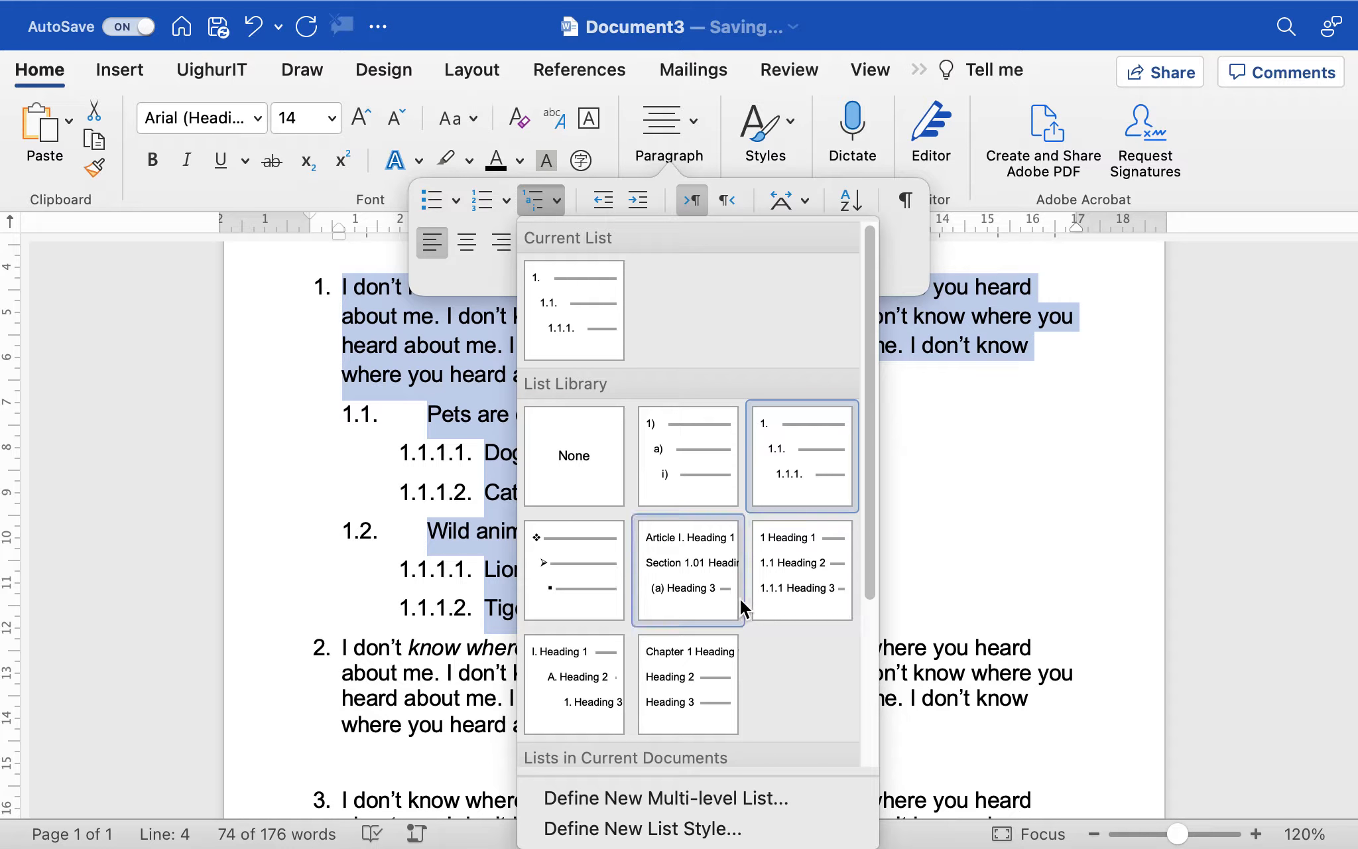
pyautogui.click(667, 453)
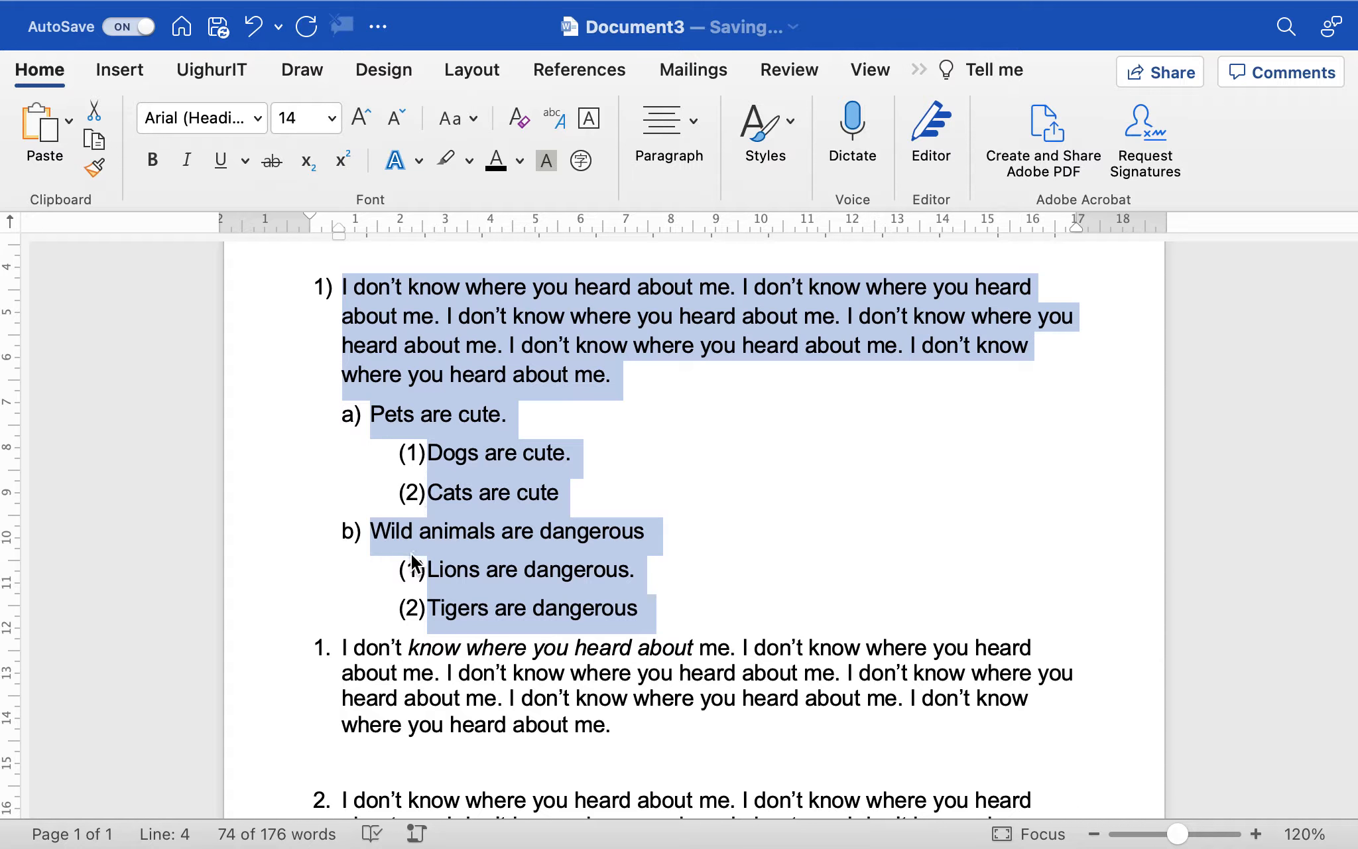
pyautogui.click(655, 565)
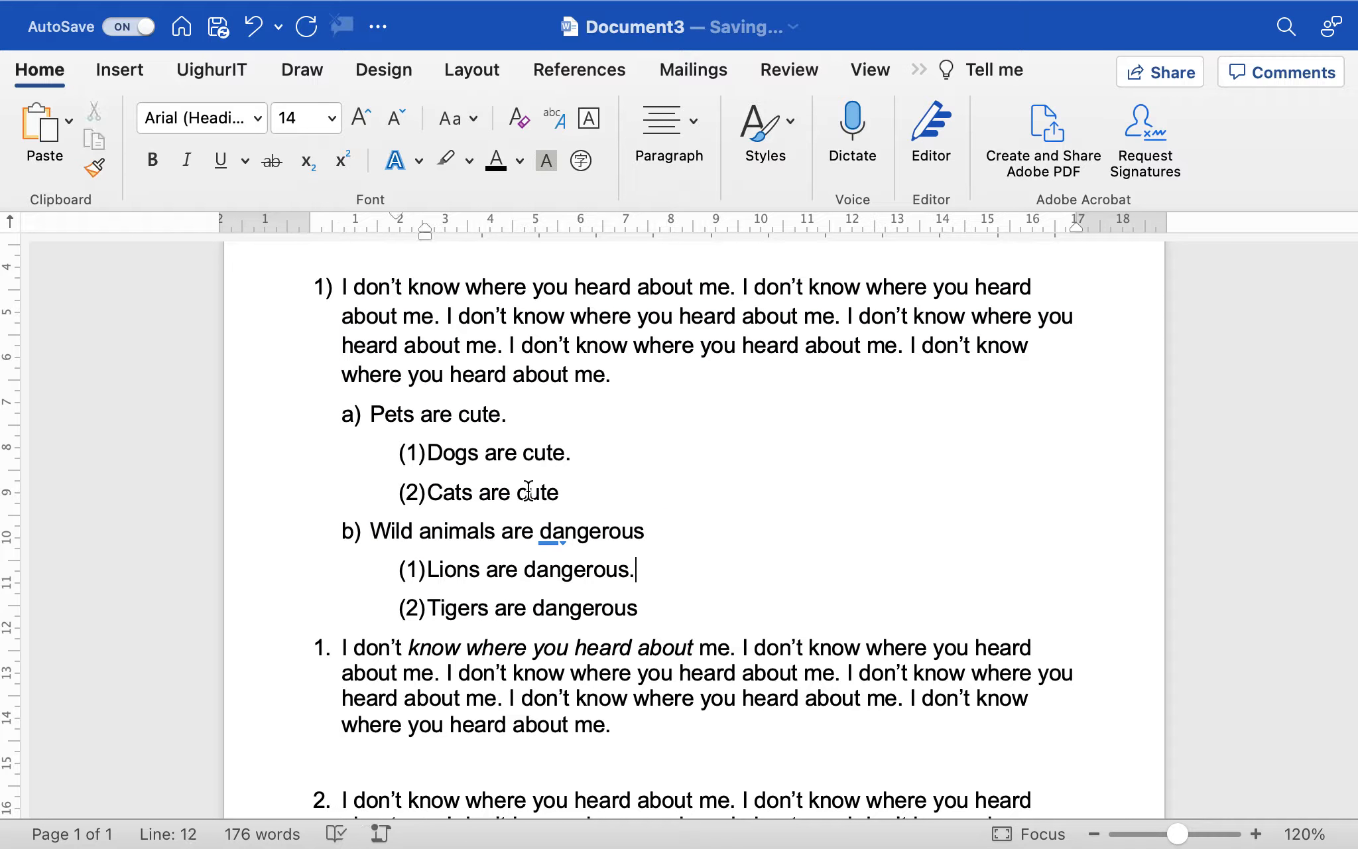
pyautogui.moveTo(650, 613); pyautogui.dragTo(305, 309)
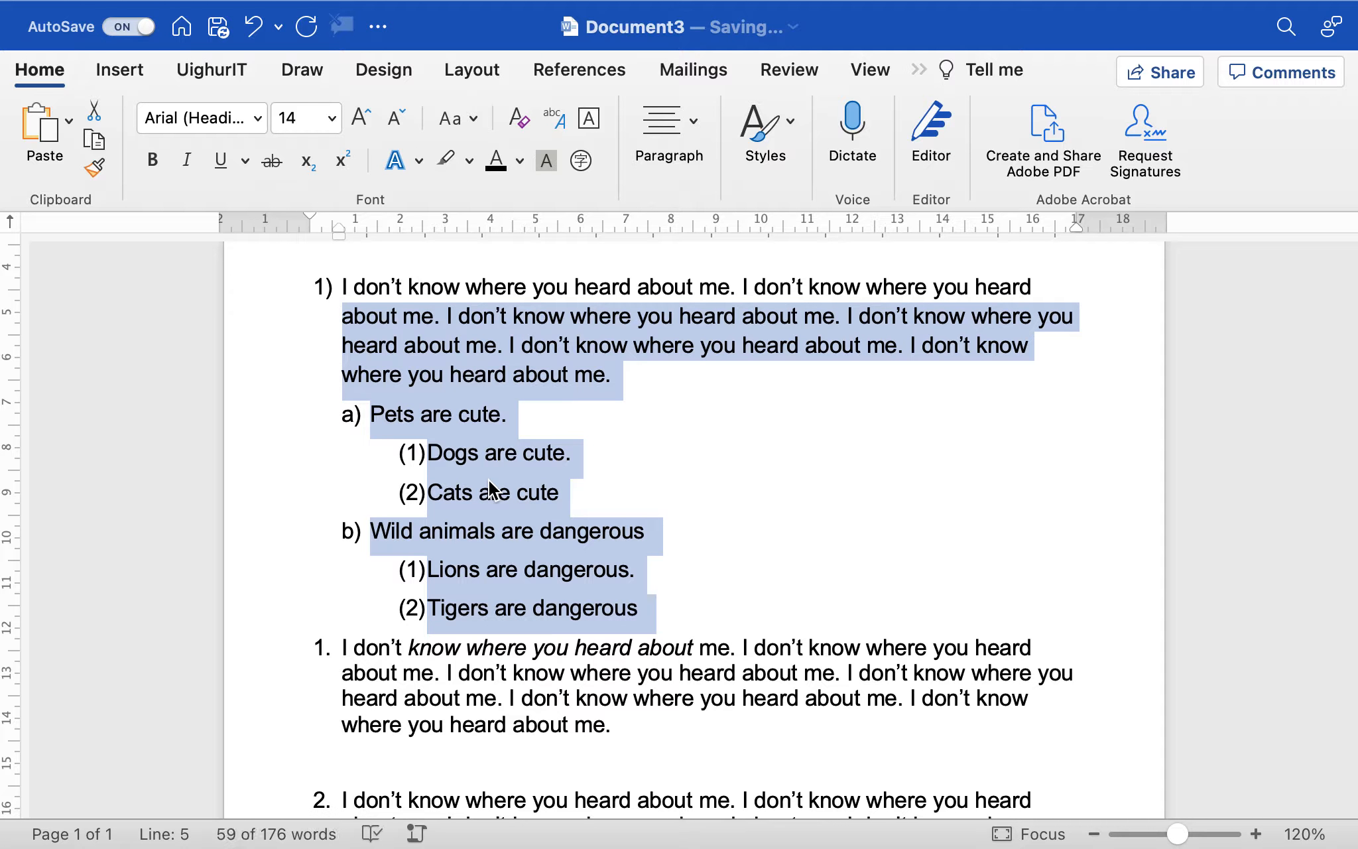
pyautogui.click(706, 485)
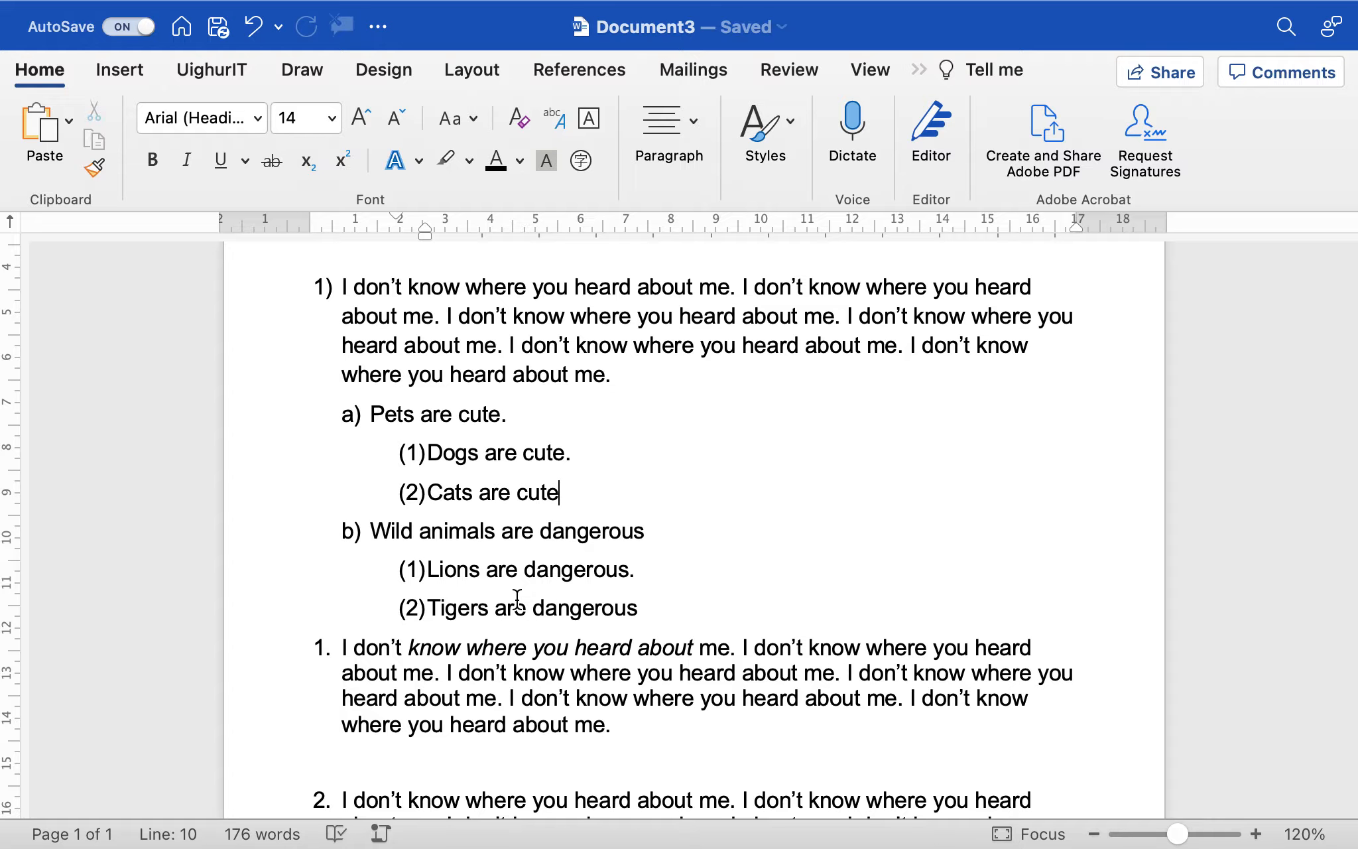
pyautogui.click(662, 609)
# - Add an empty list item after each of "Cats are cute", "Tigers are dangerous" and "Wild animals are dangerous"
pyautogui.click(576, 492)
pyautogui.press('Return')
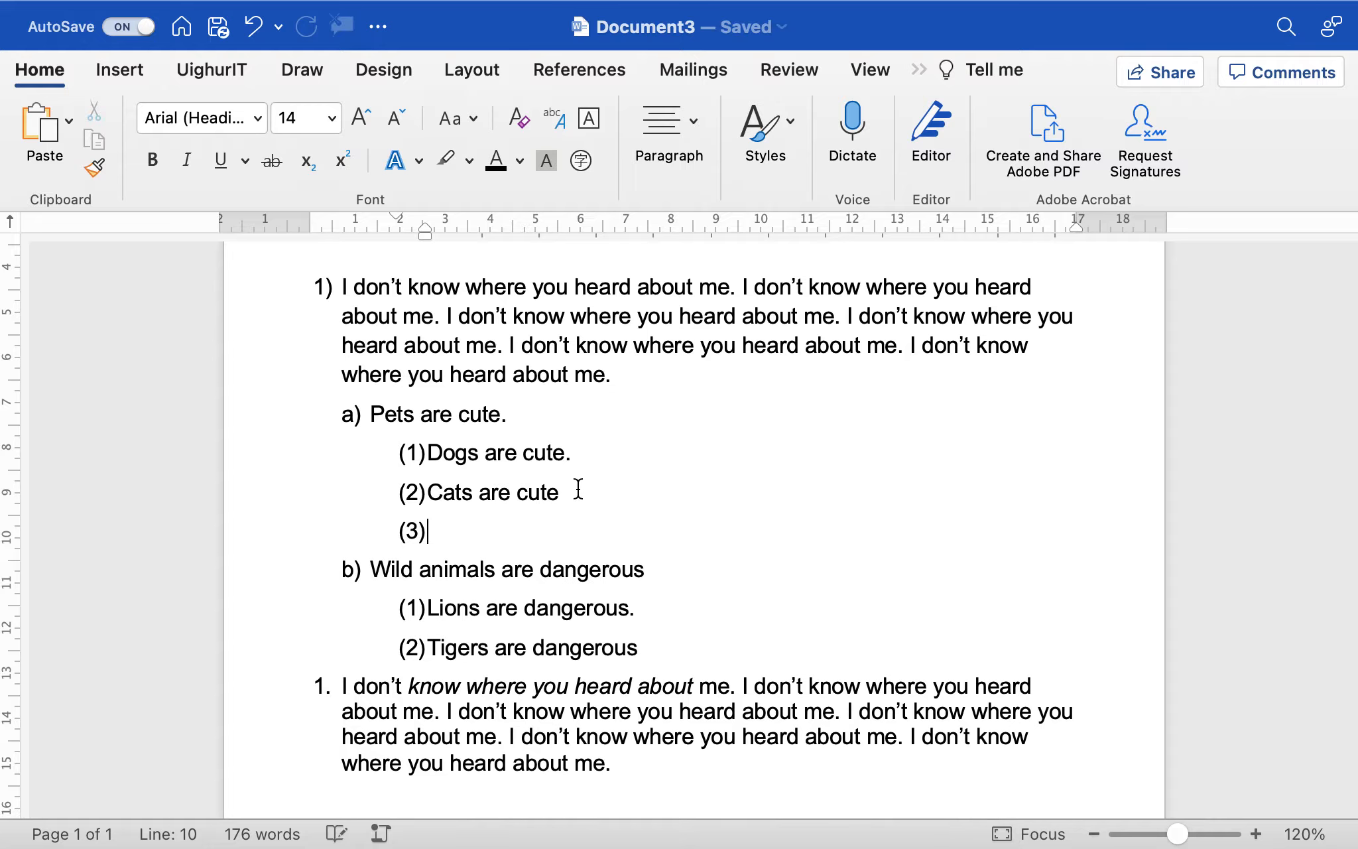
pyautogui.click(667, 642)
pyautogui.press('Return')
pyautogui.click(666, 563)
pyautogui.press('Return')
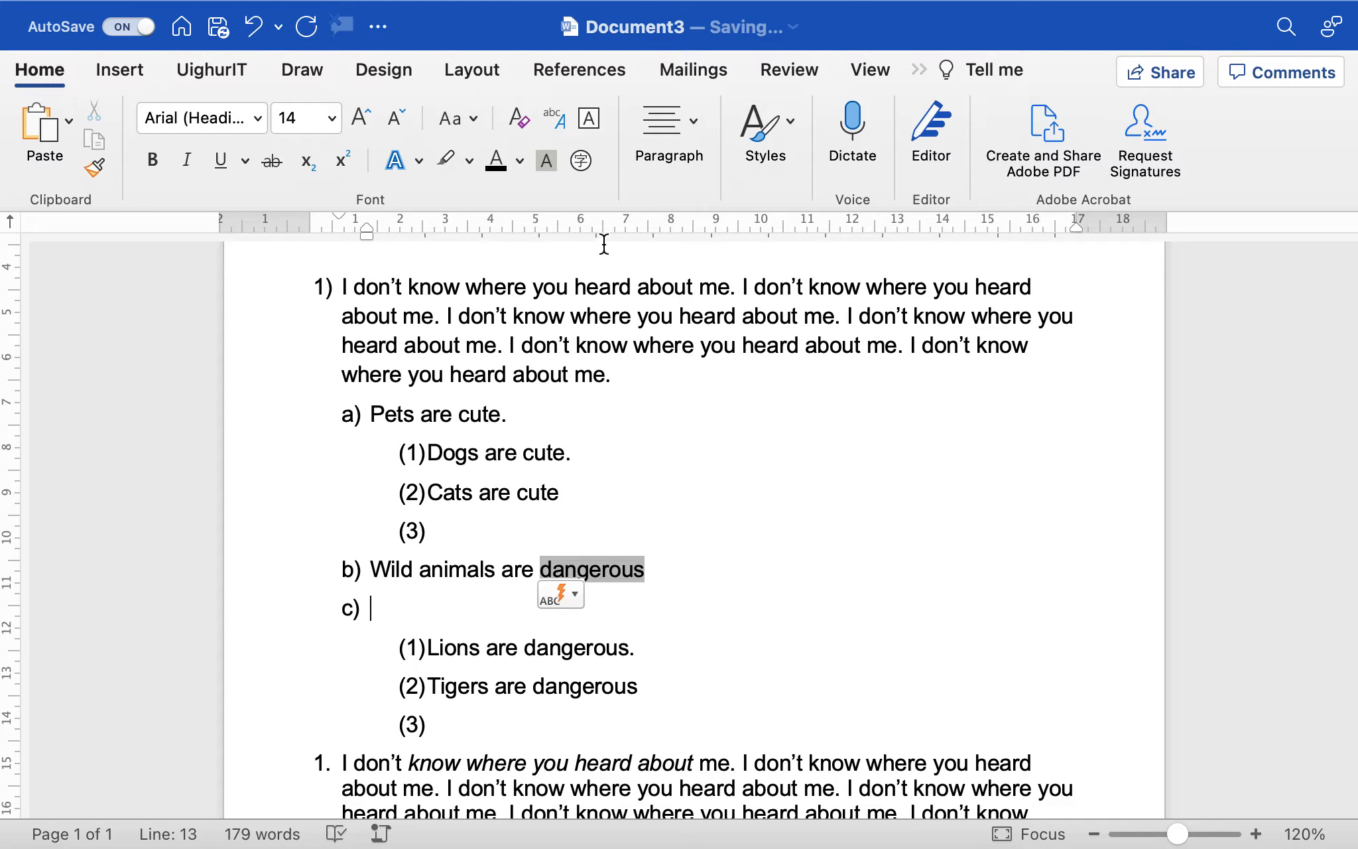
pyautogui.click(694, 129)
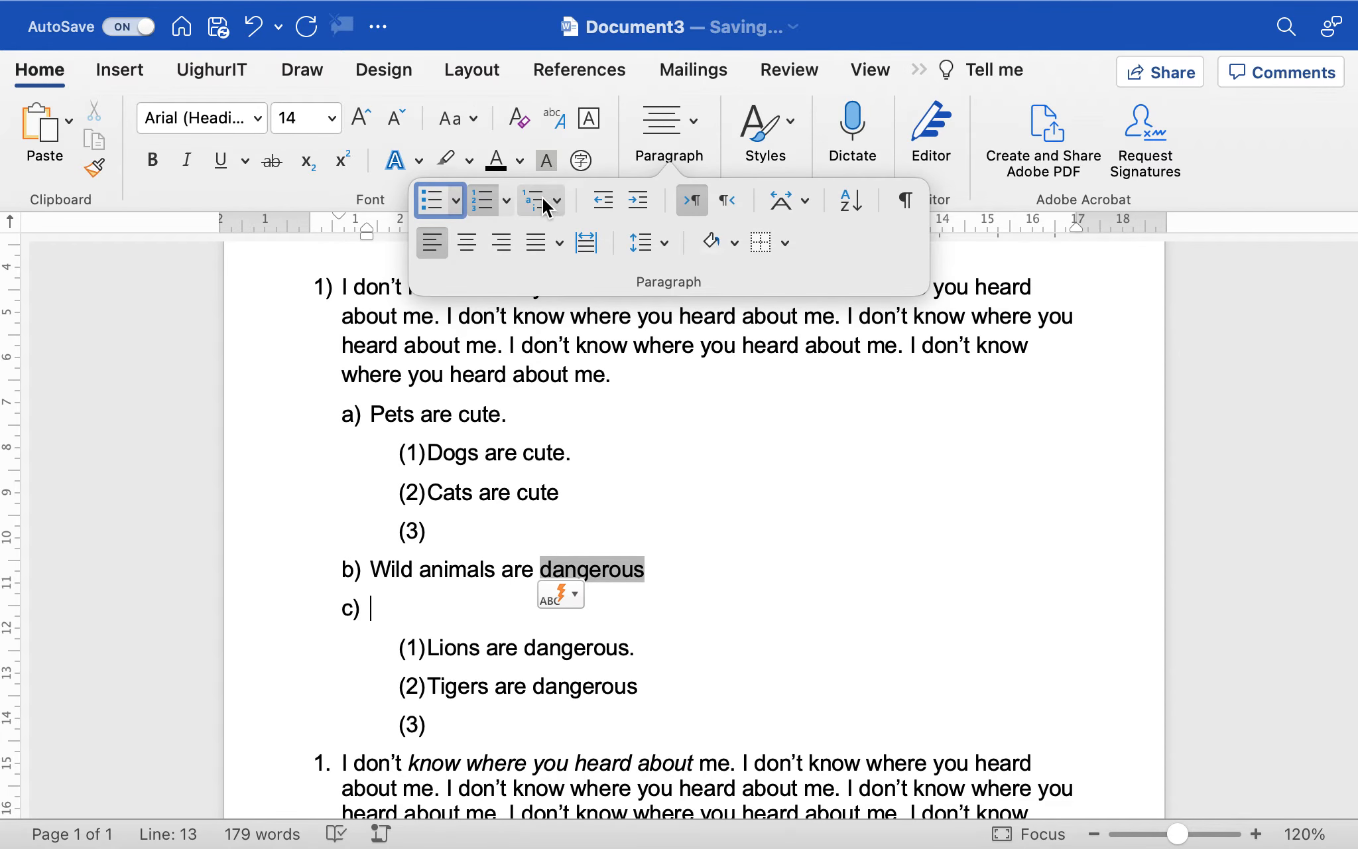
pyautogui.click(555, 201)
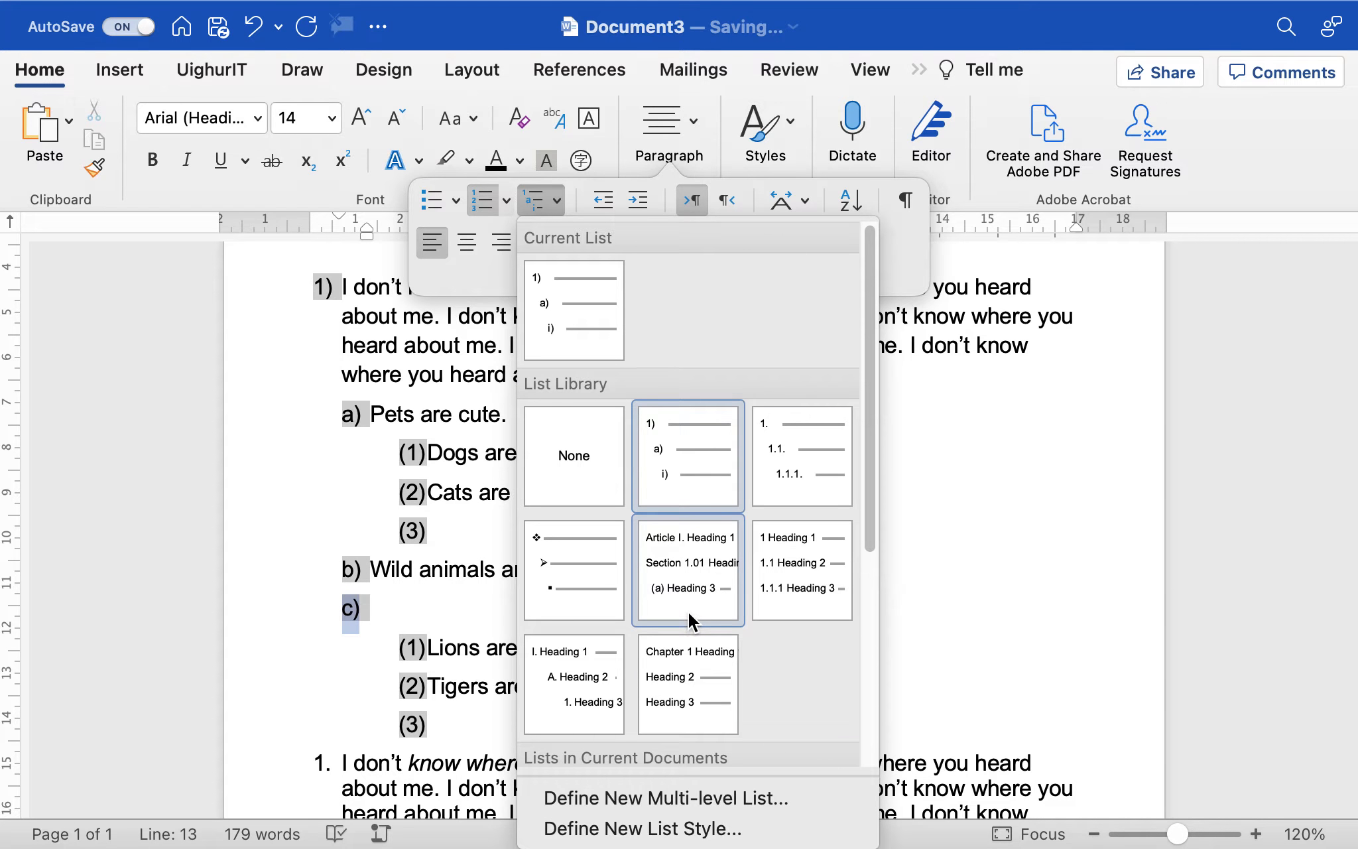
pyautogui.click(467, 685)
# - Apply the Article I., Section 1.01, (a) heading list format from the first paragraph through "Tigers are dangerous"
pyautogui.moveTo(434, 727); pyautogui.dragTo(308, 292)
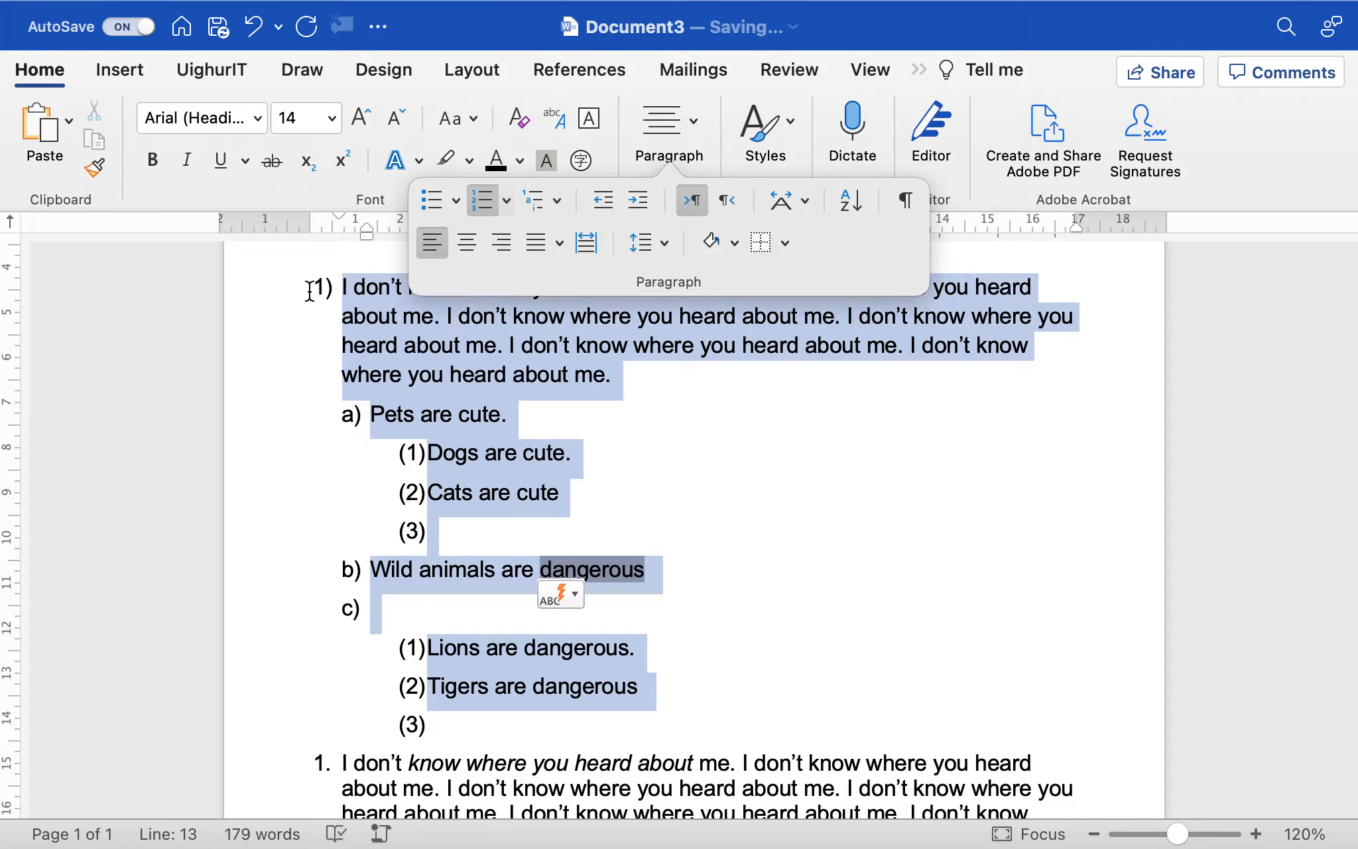
pyautogui.click(700, 127)
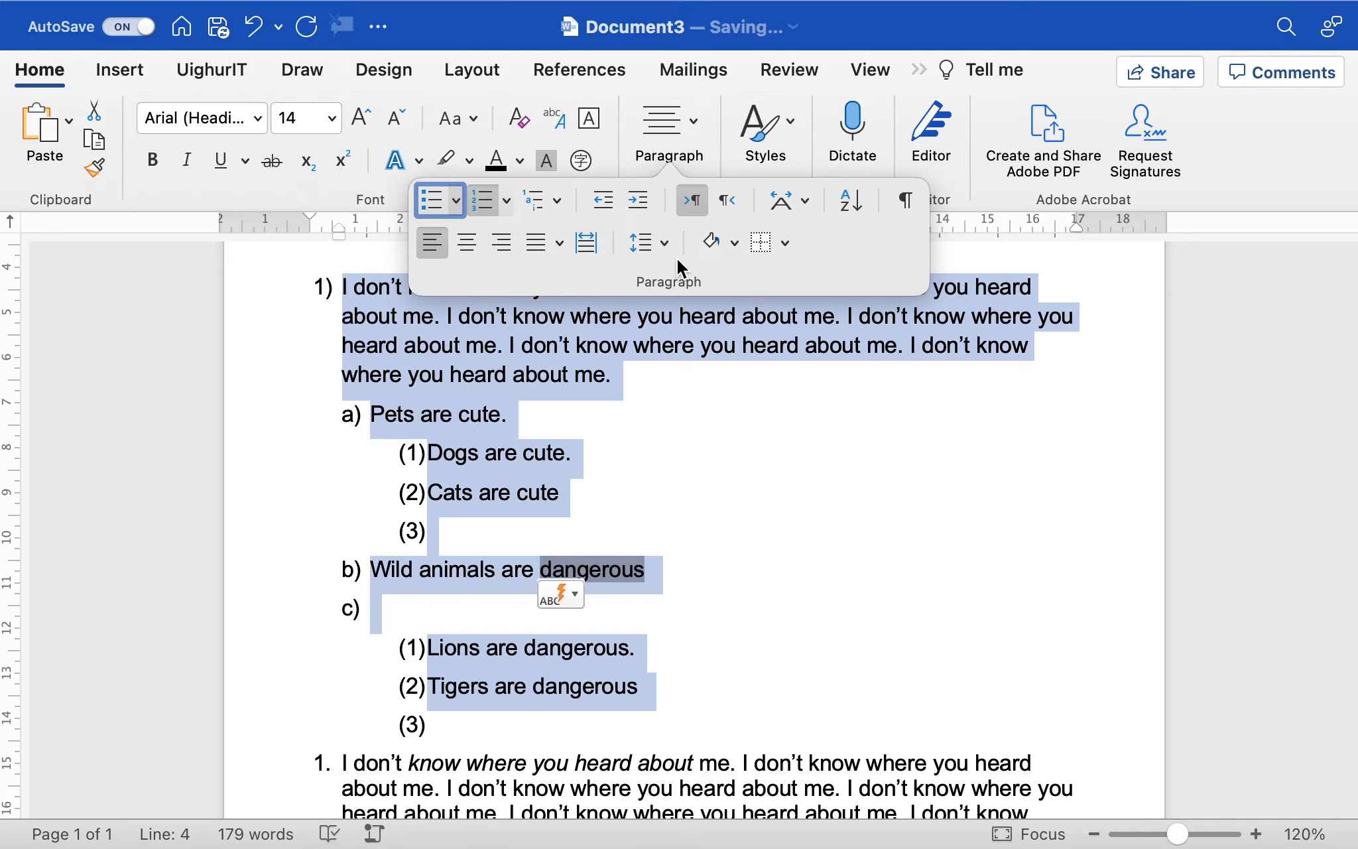
pyautogui.click(558, 202)
pyautogui.click(670, 564)
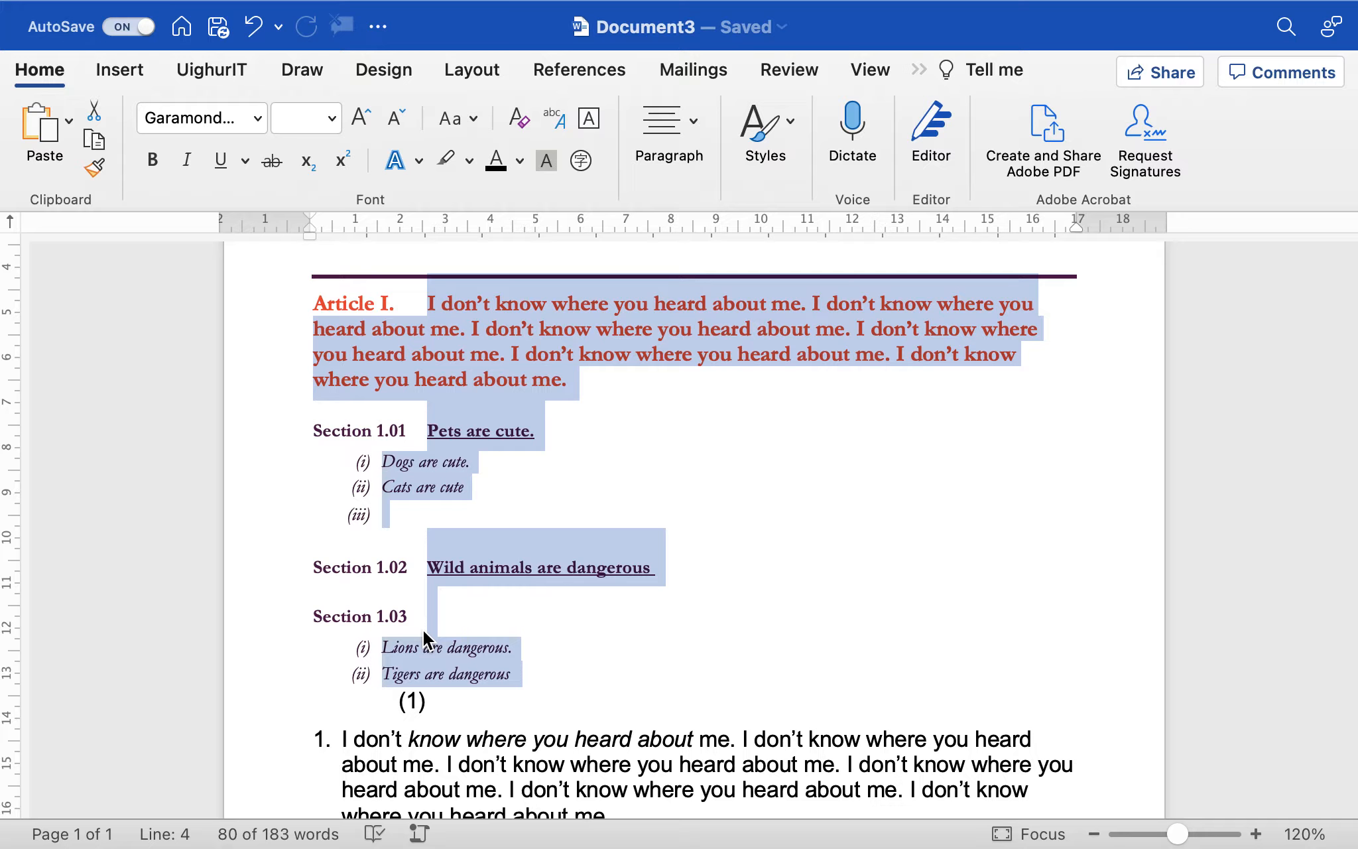
# - Change the list from the Article I. paragraph through "Tigers are dangerous" to the multi-level format with diamond, arrowhead and dot bullets
pyautogui.click(371, 320)
pyautogui.moveTo(426, 305); pyautogui.dragTo(559, 380)
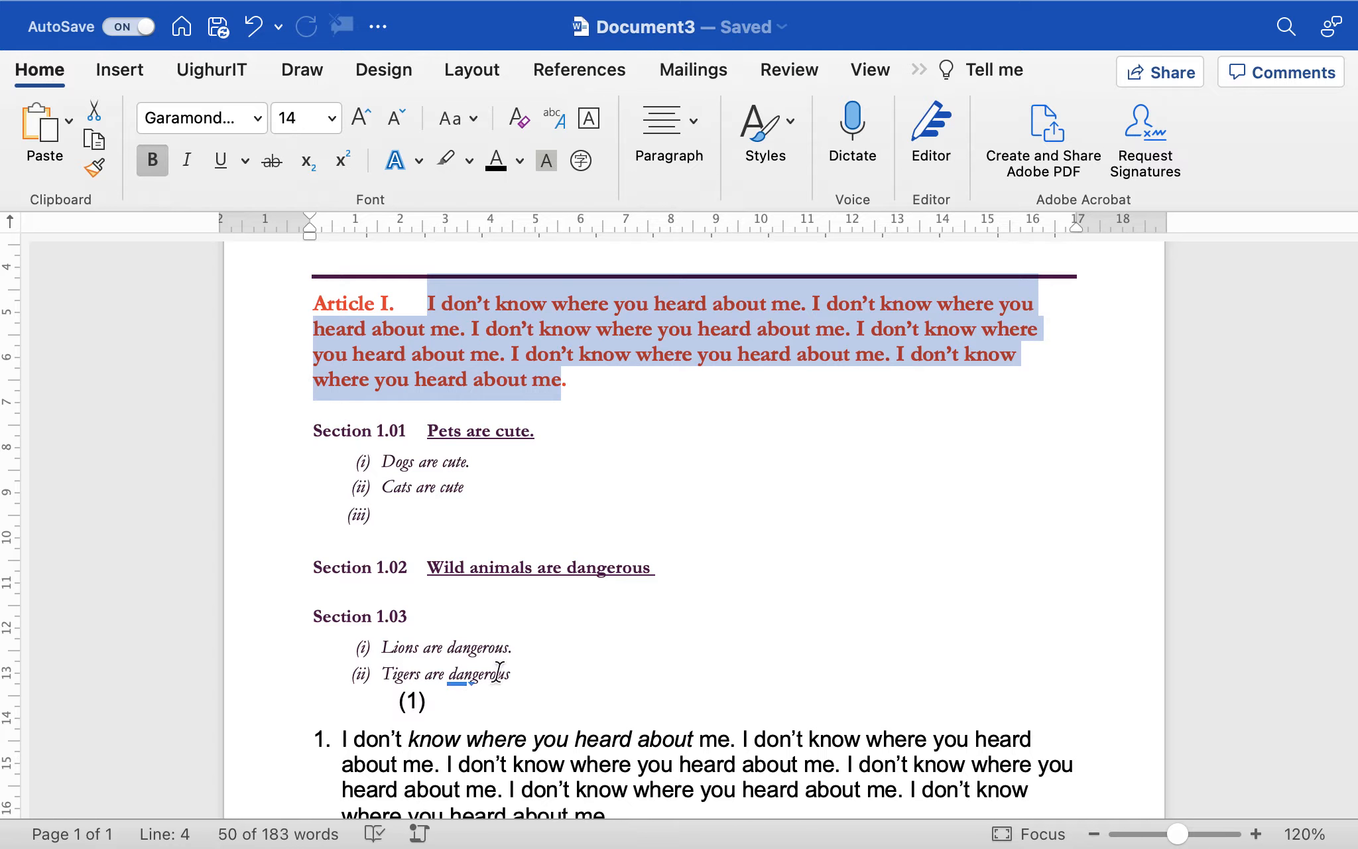
pyautogui.moveTo(521, 685); pyautogui.dragTo(305, 306)
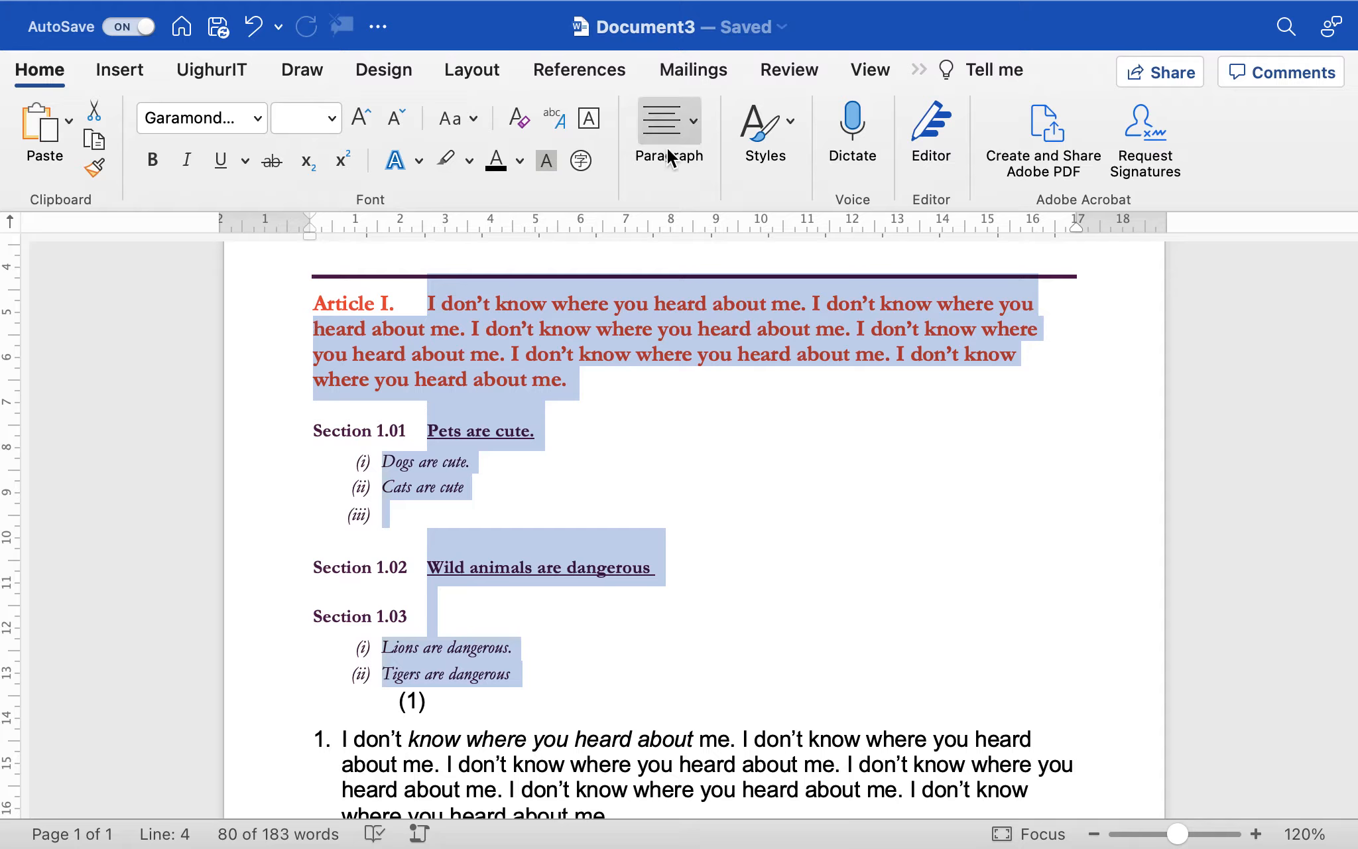
pyautogui.click(698, 128)
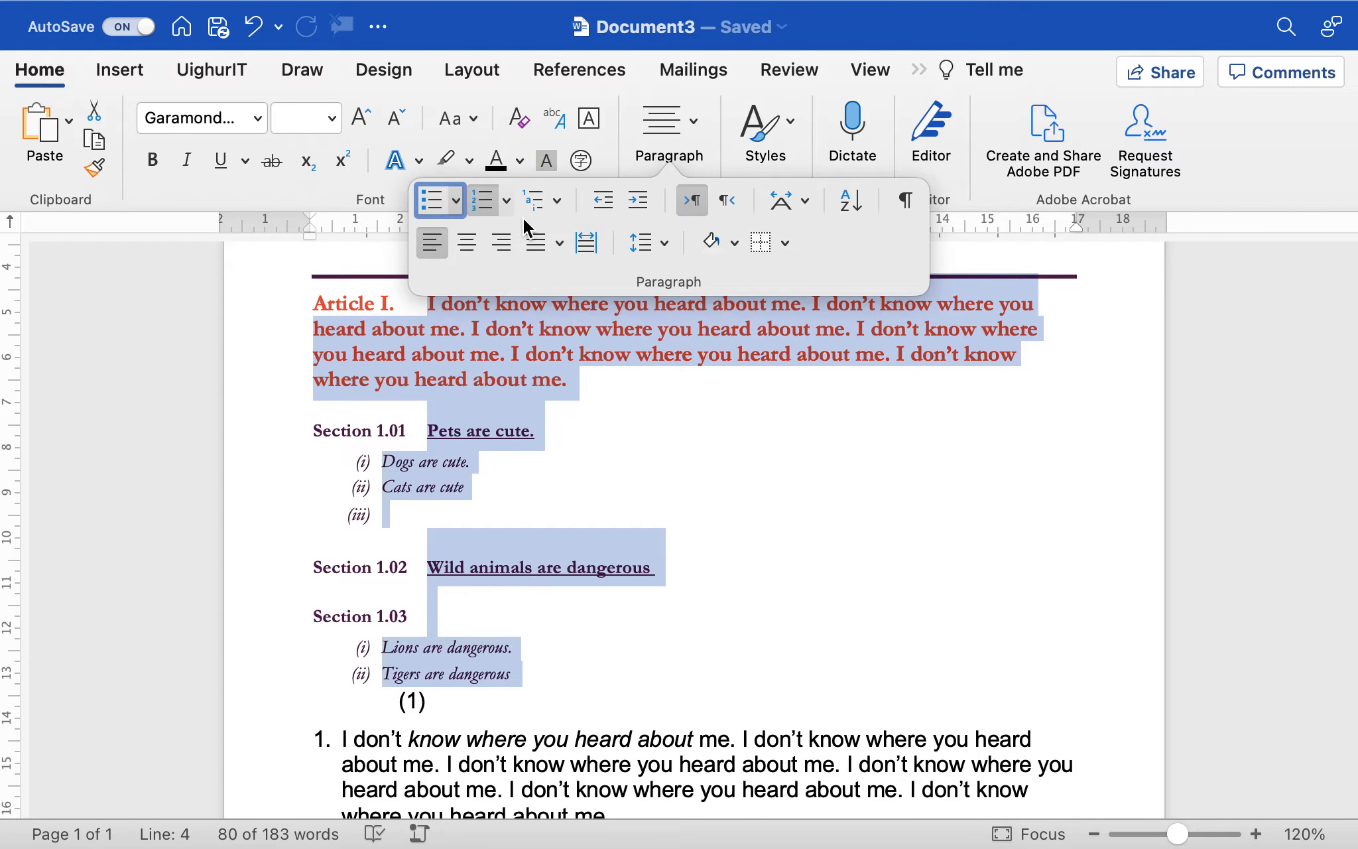
pyautogui.click(556, 200)
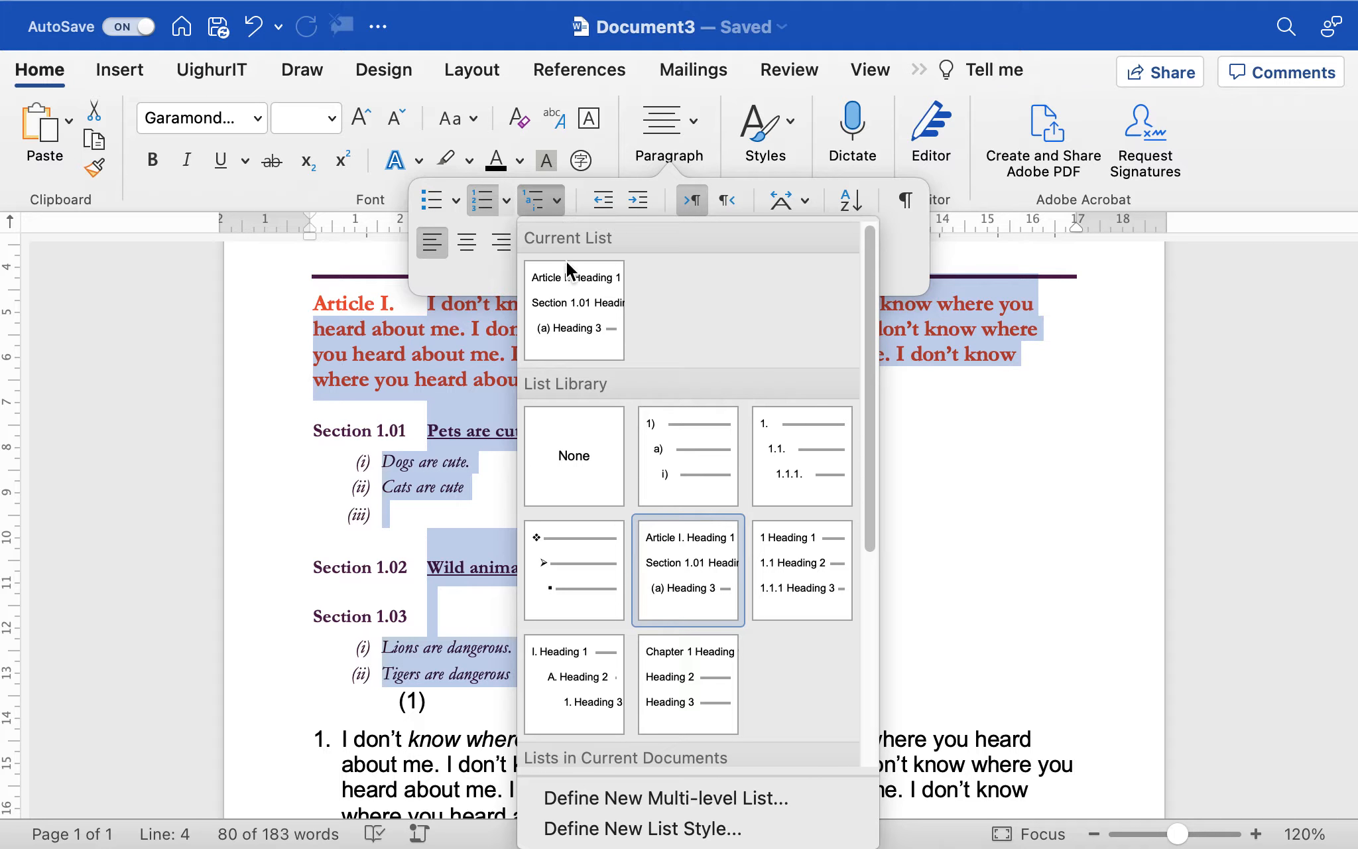
pyautogui.scroll(-5, 714, 585)
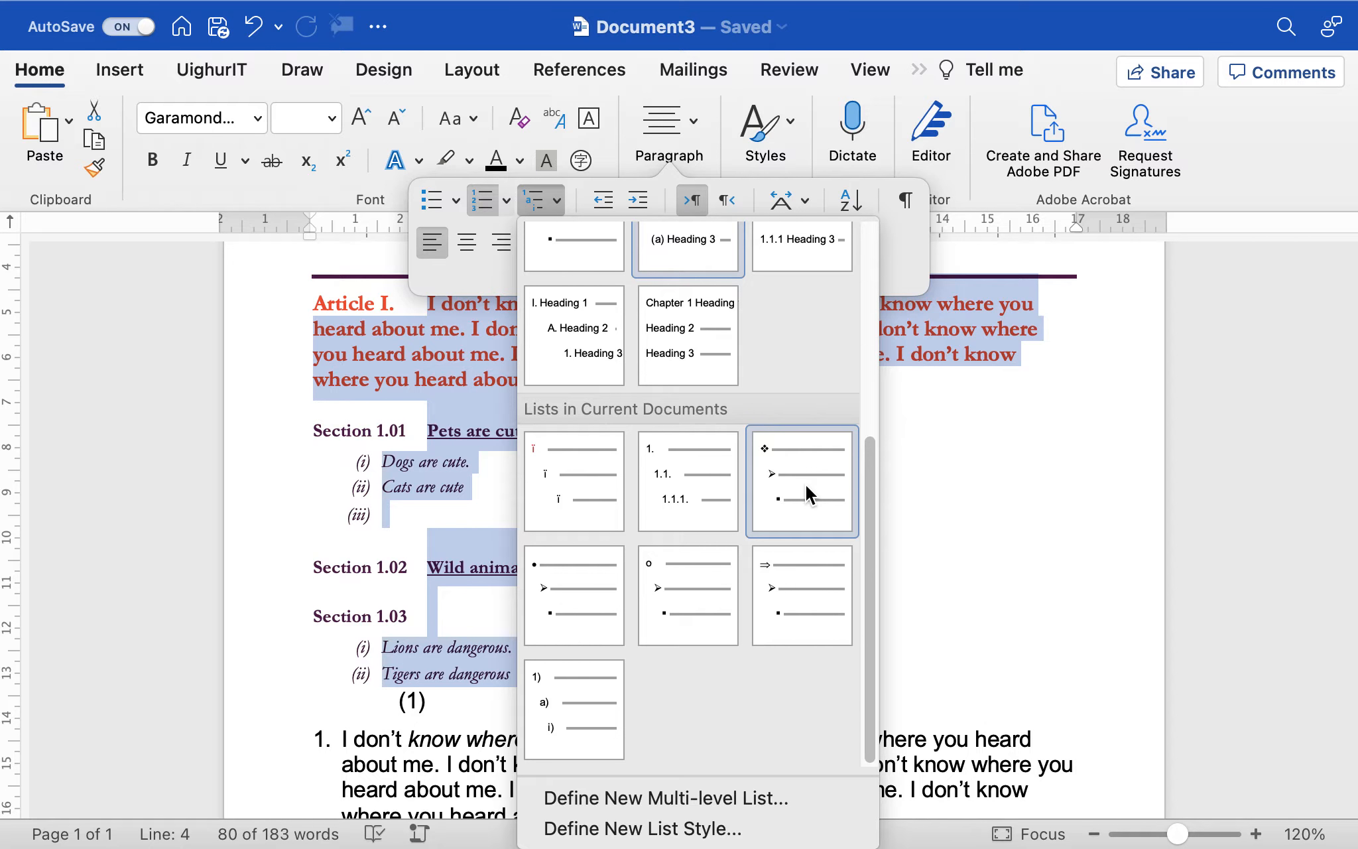
pyautogui.click(805, 484)
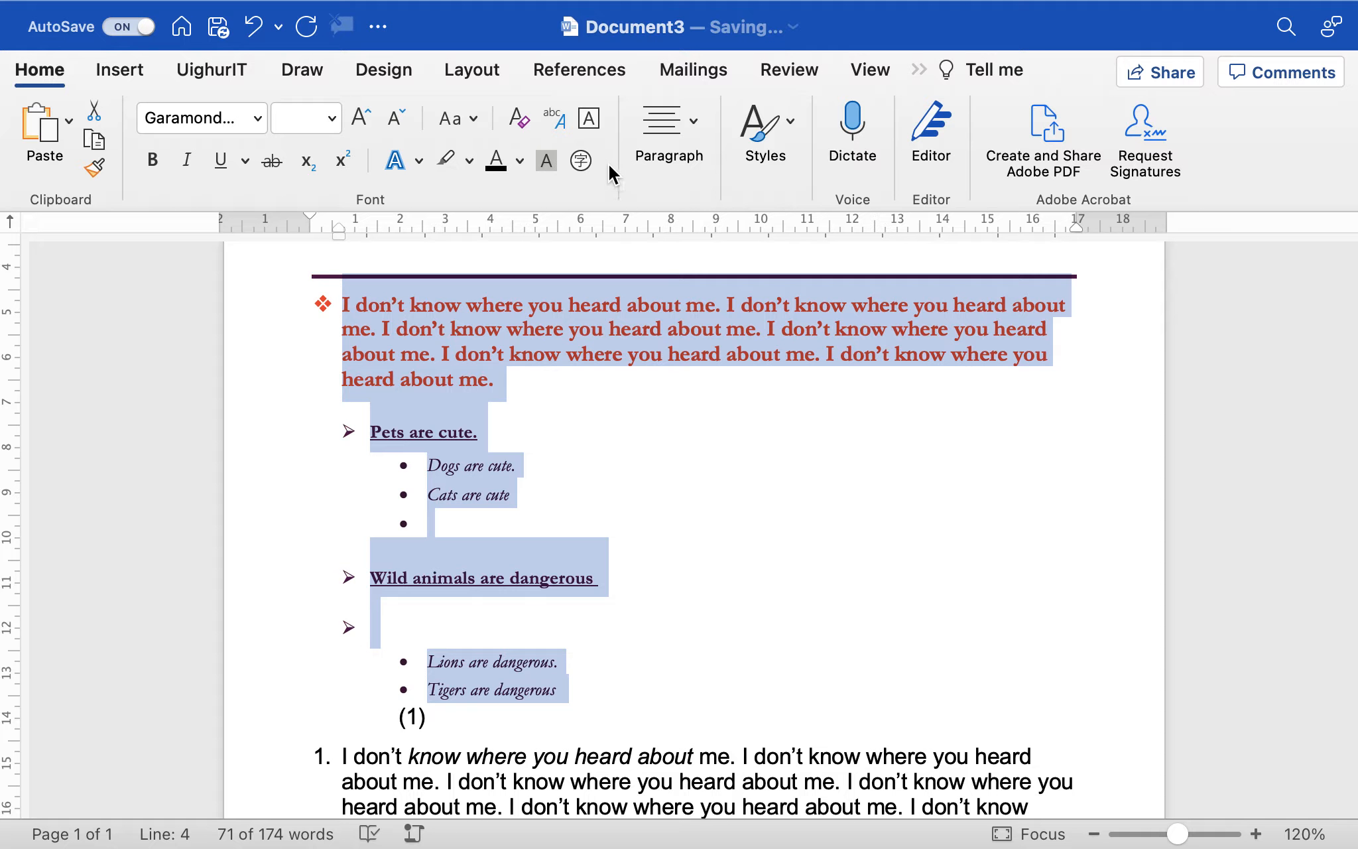
# - Start defining a new multi-level list for the selected items and browse the level formats from level 2 to 6, ending on level 5
pyautogui.click(697, 132)
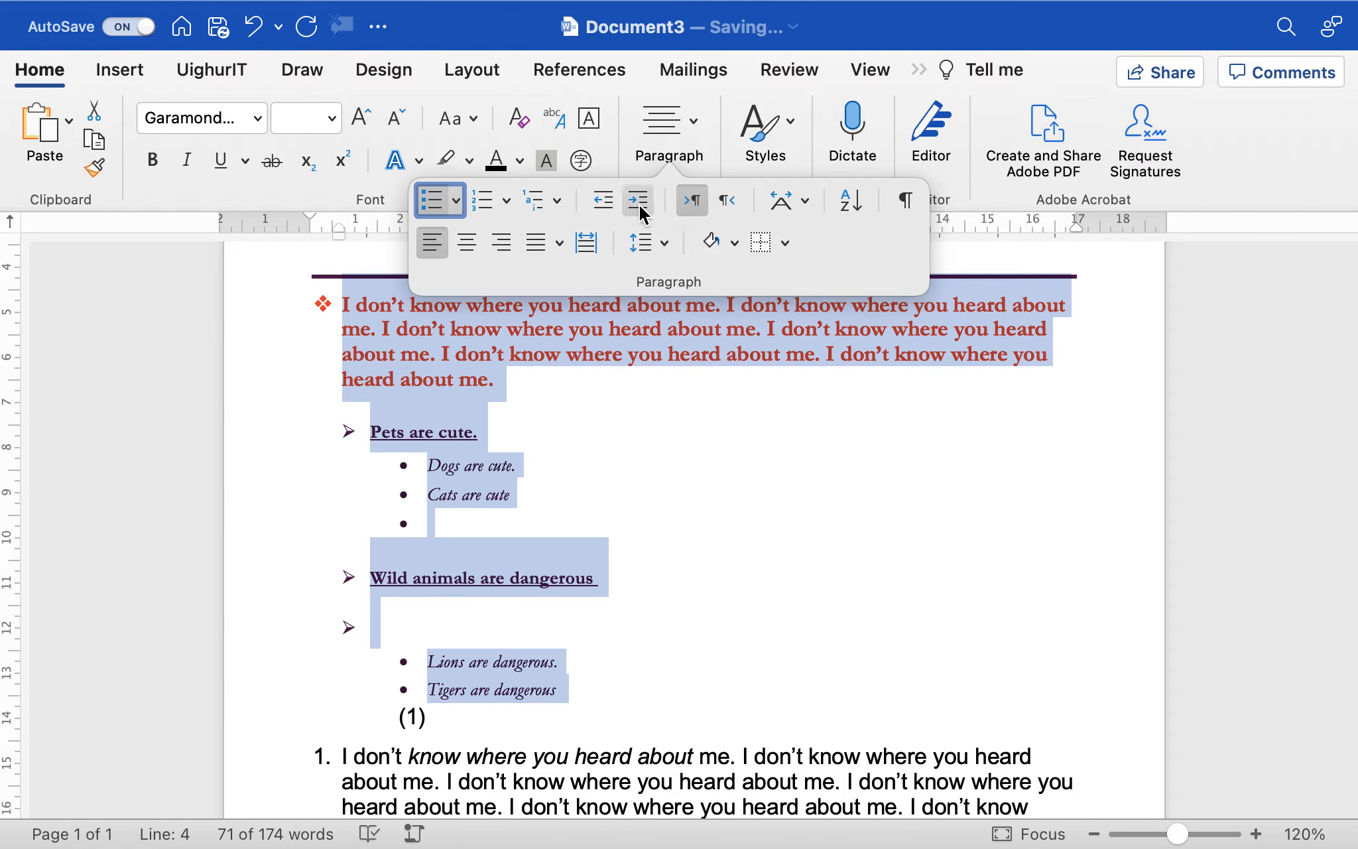
pyautogui.click(560, 199)
pyautogui.scroll(-5, 639, 632)
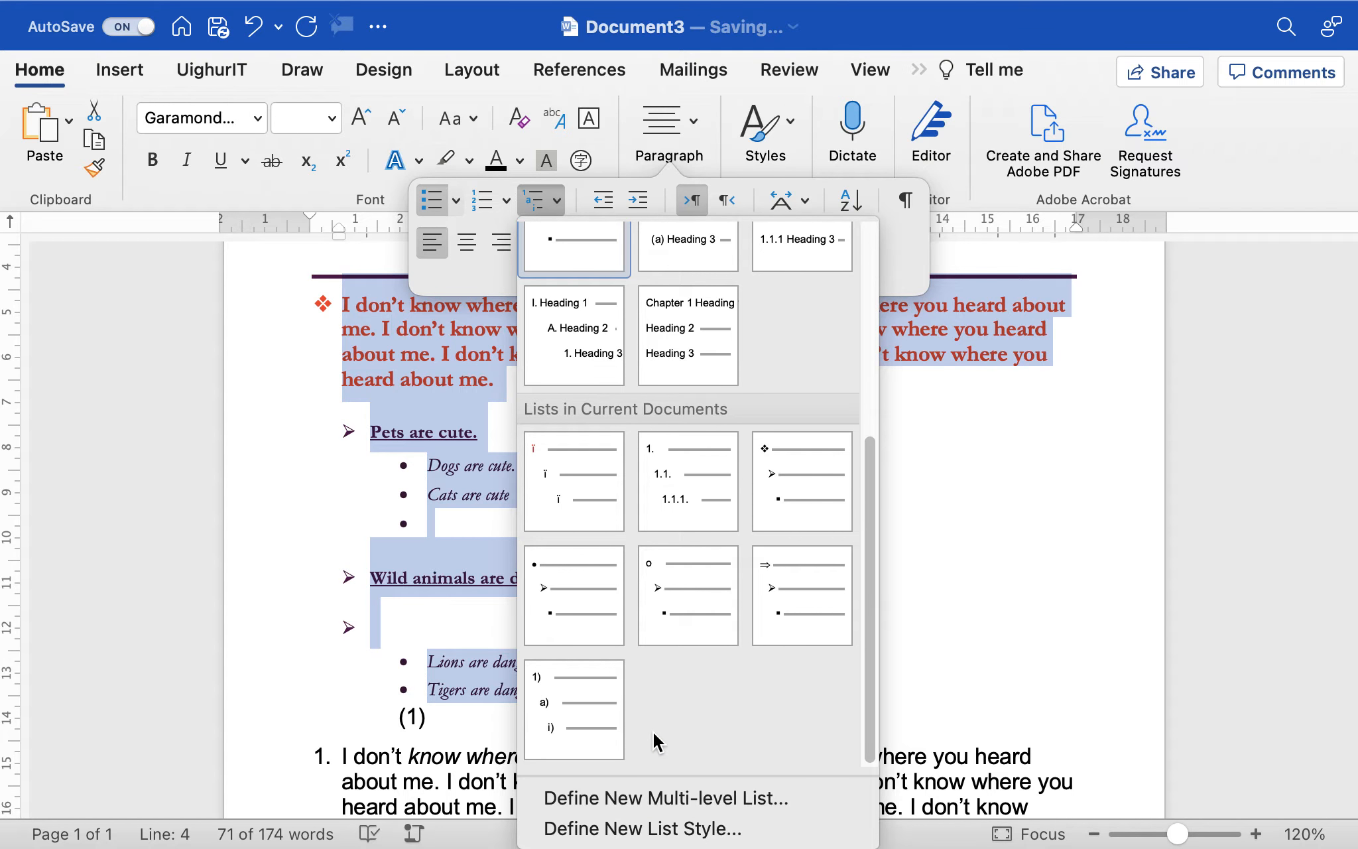
pyautogui.click(648, 806)
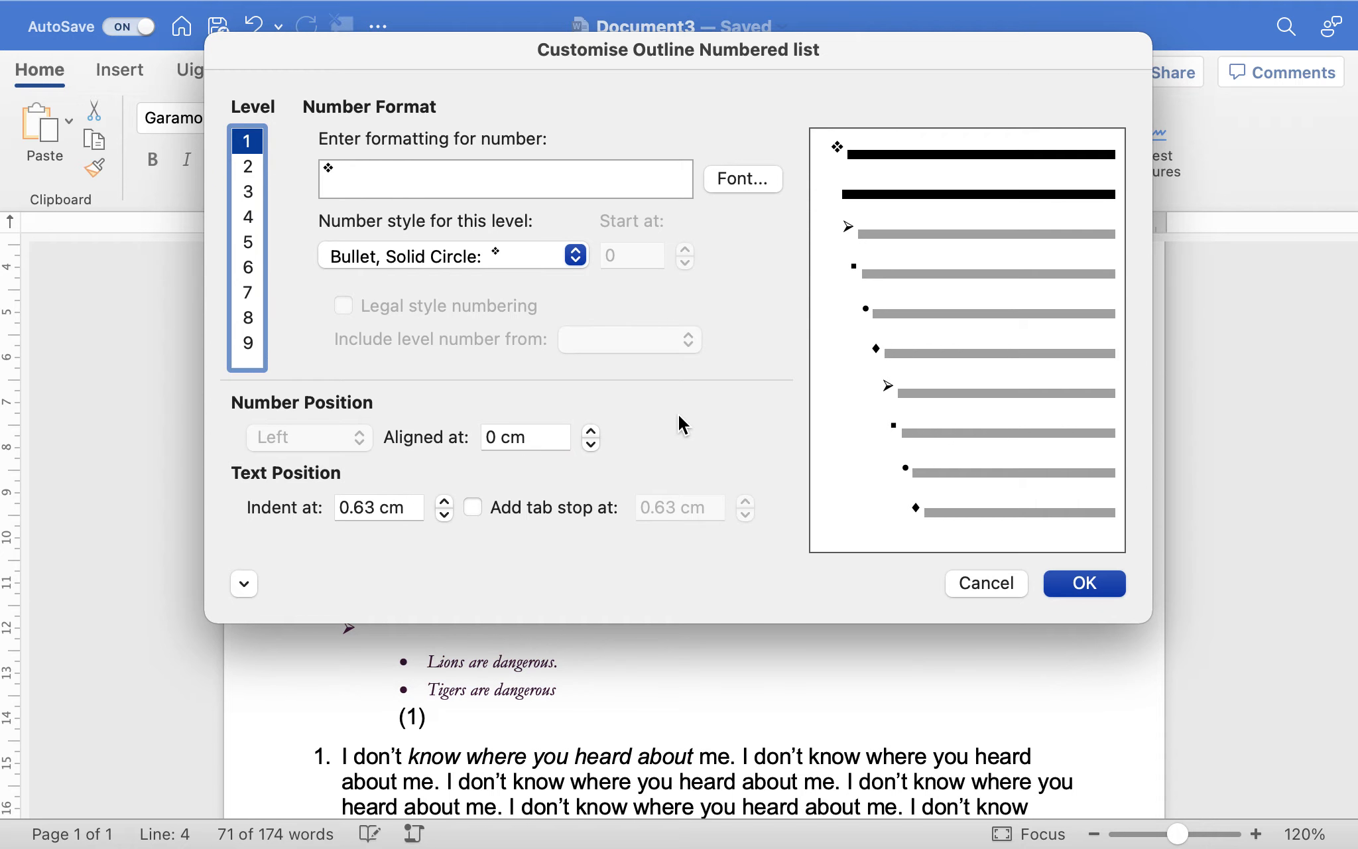
pyautogui.moveTo(247, 164); pyautogui.dragTo(251, 272)
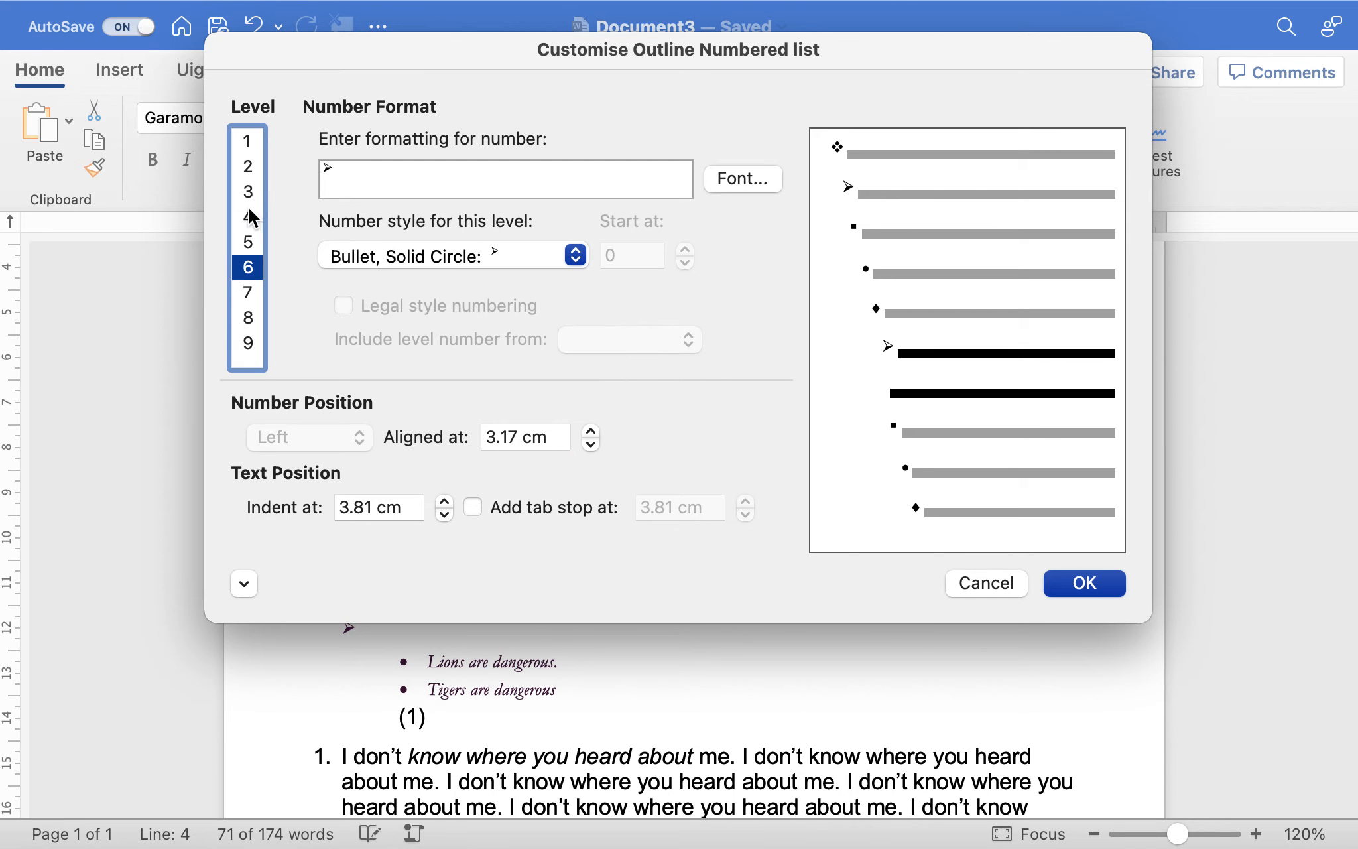
pyautogui.click(247, 243)
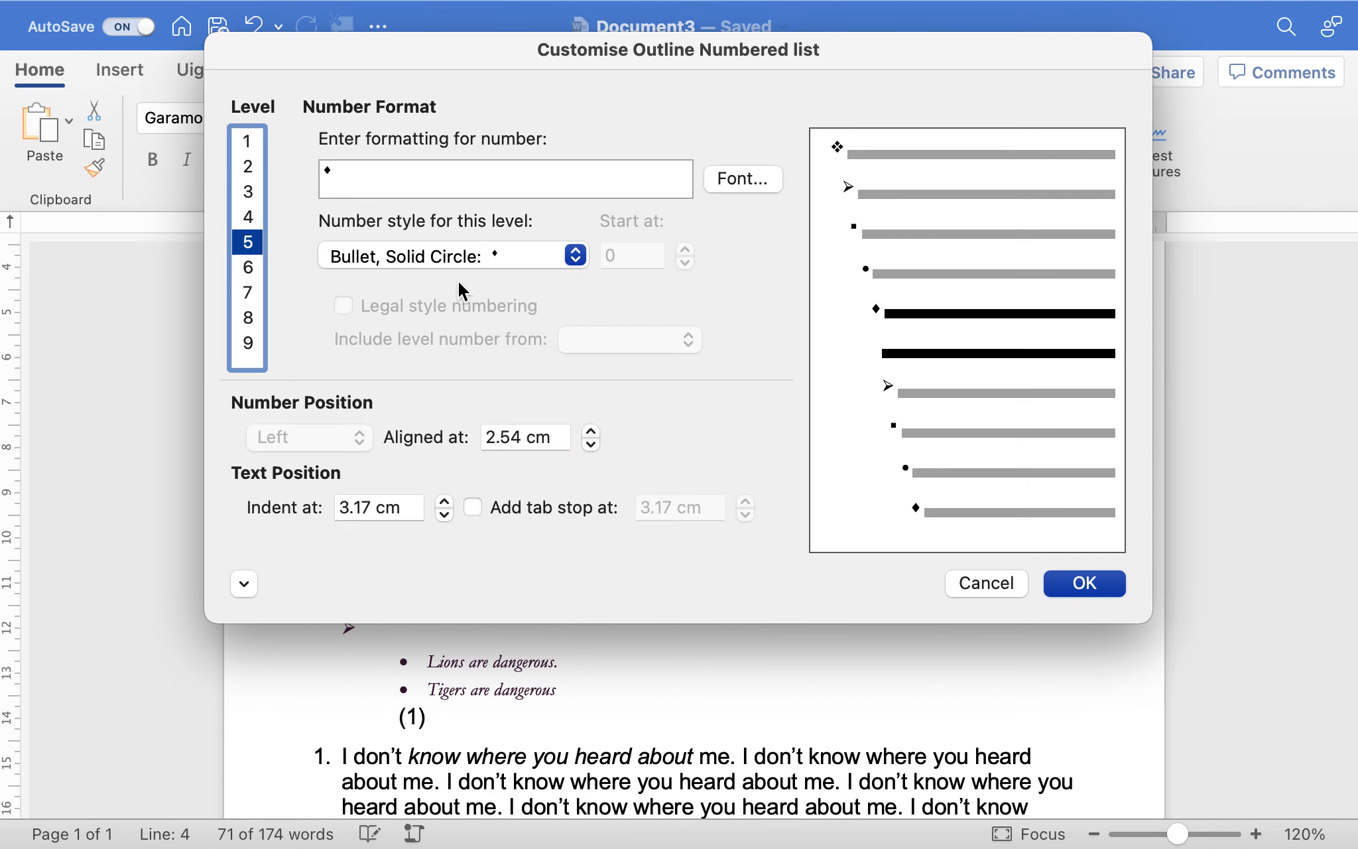
# - Try the 00001, 00002, 00003 number style and the double-arrow bullet on level 5, and discard the new list definition
pyautogui.click(472, 259)
pyautogui.click(448, 231)
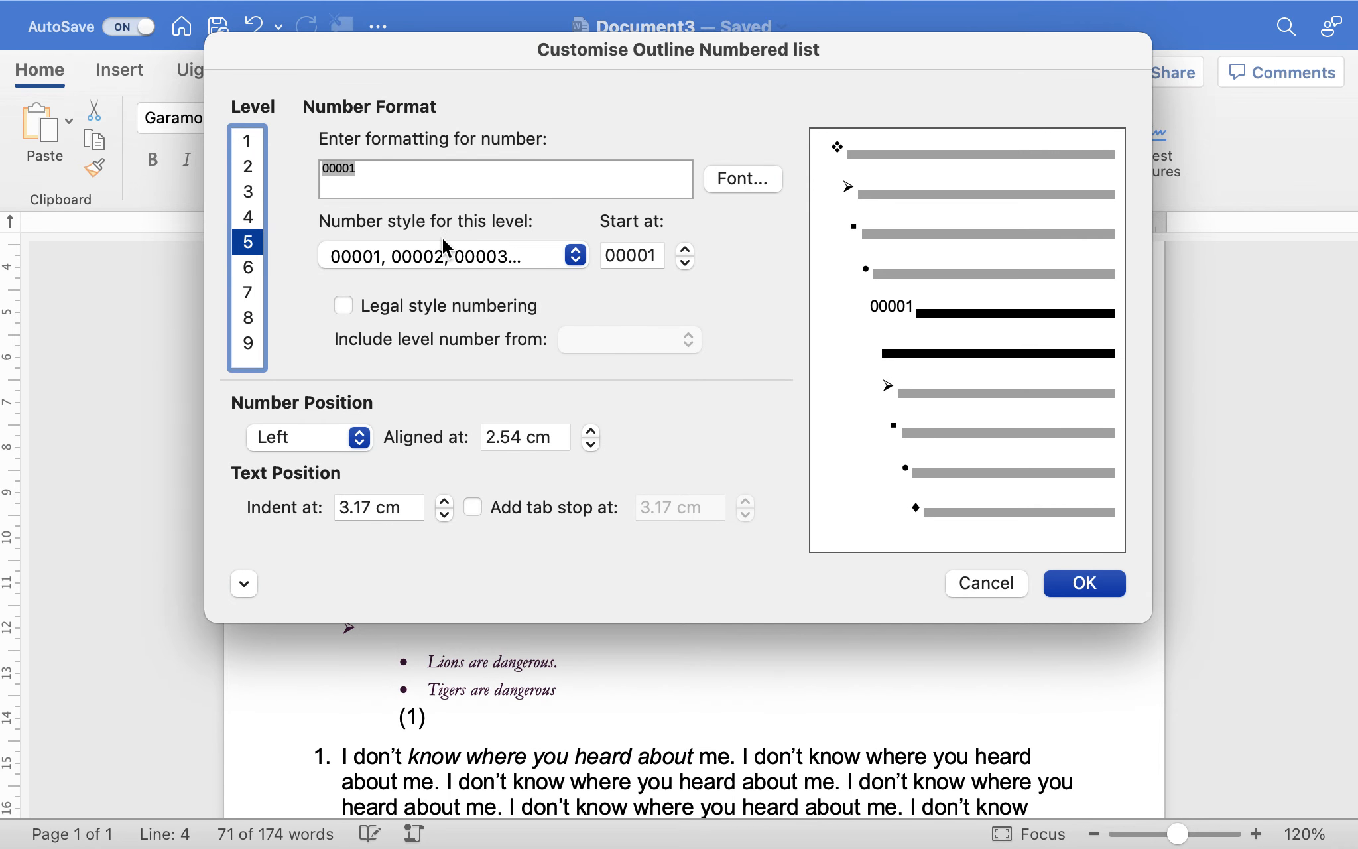
pyautogui.click(445, 259)
pyautogui.click(431, 374)
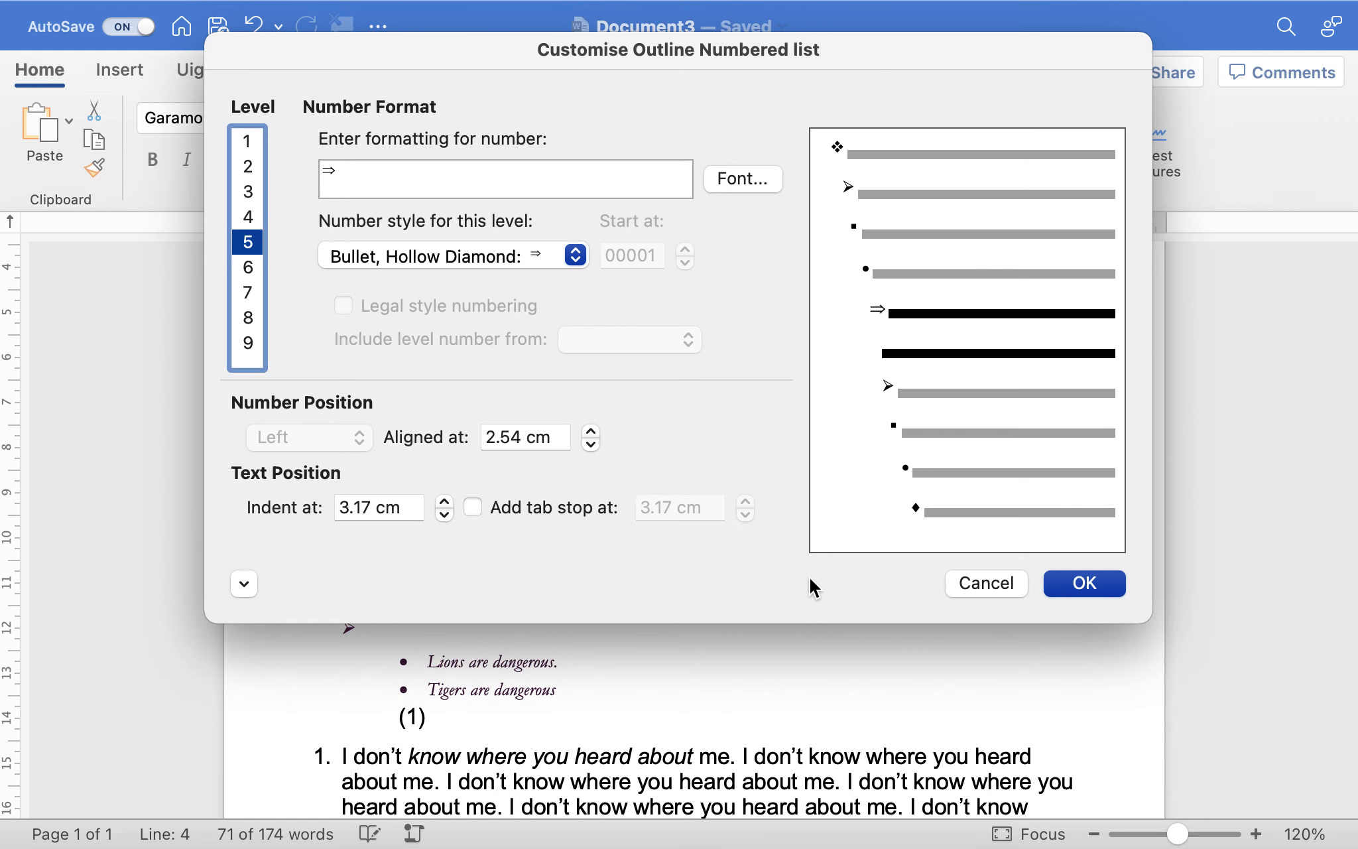
pyautogui.click(979, 583)
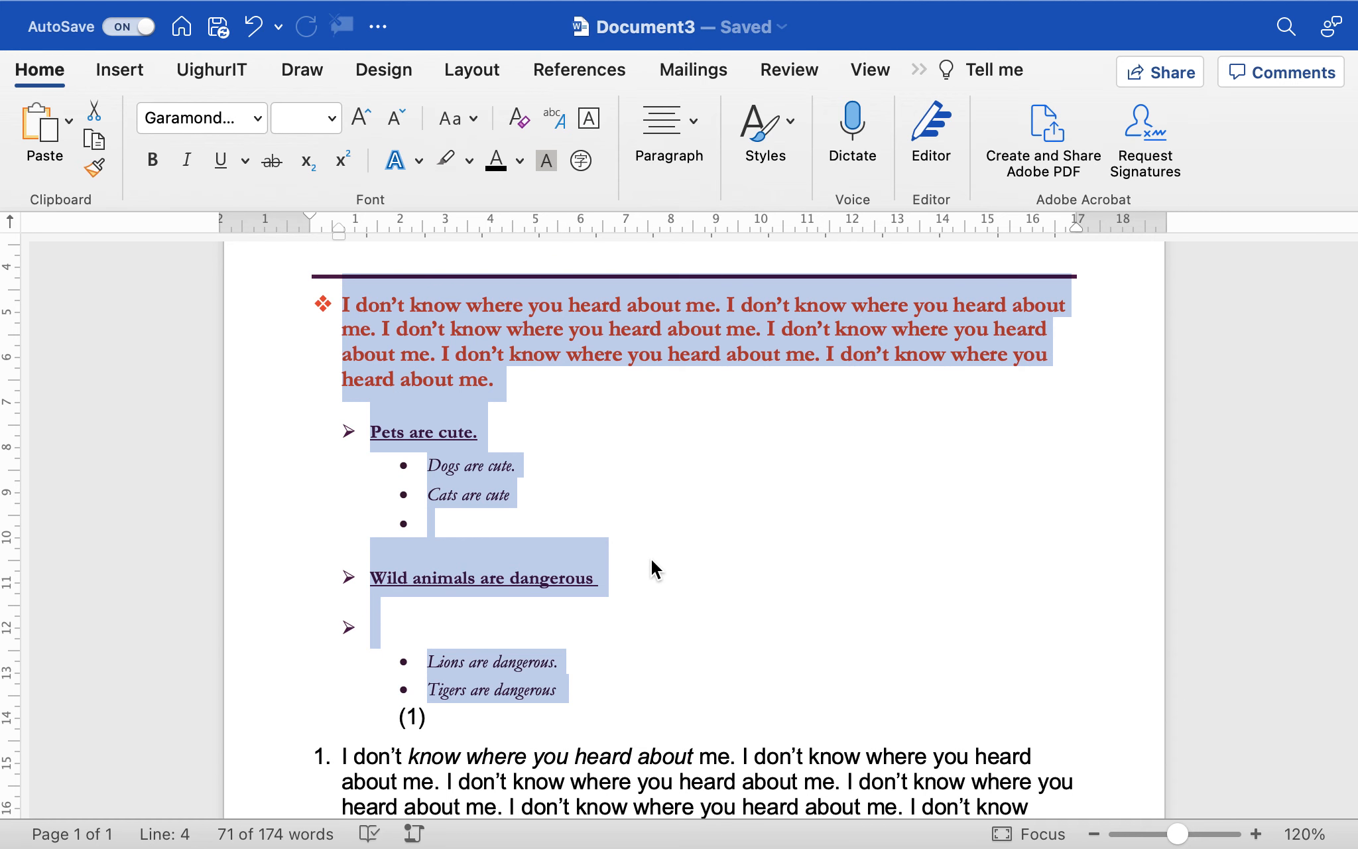